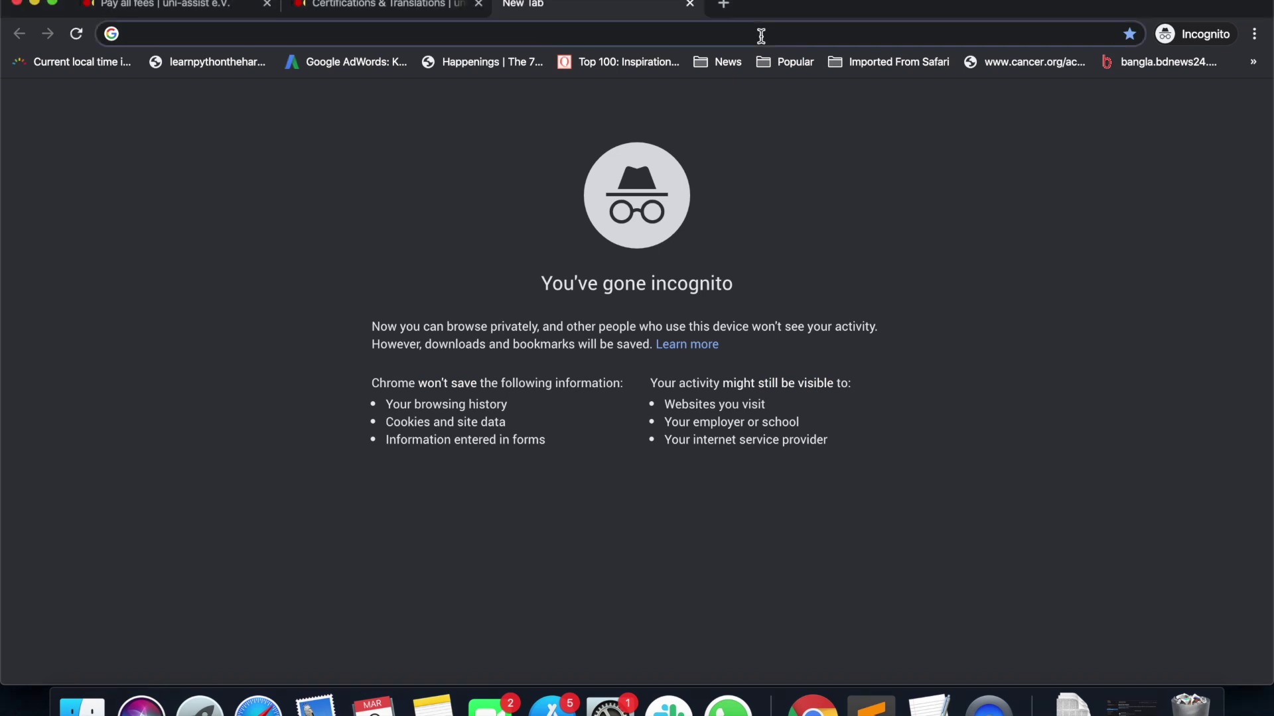
# Step: Search Google for "uni assist", open the uni-assist homepage from the results and enter the My assist online portal
pyautogui.write('uni')
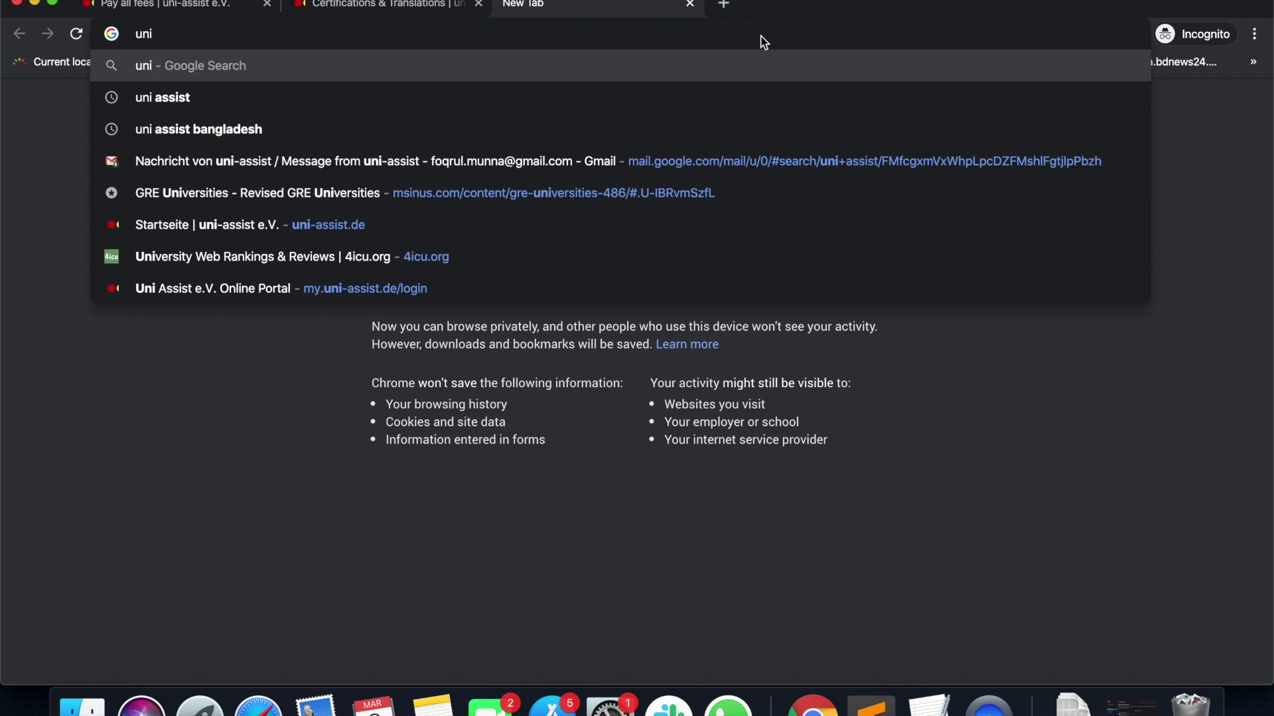
pyautogui.write(' assist')
pyautogui.press('Return')
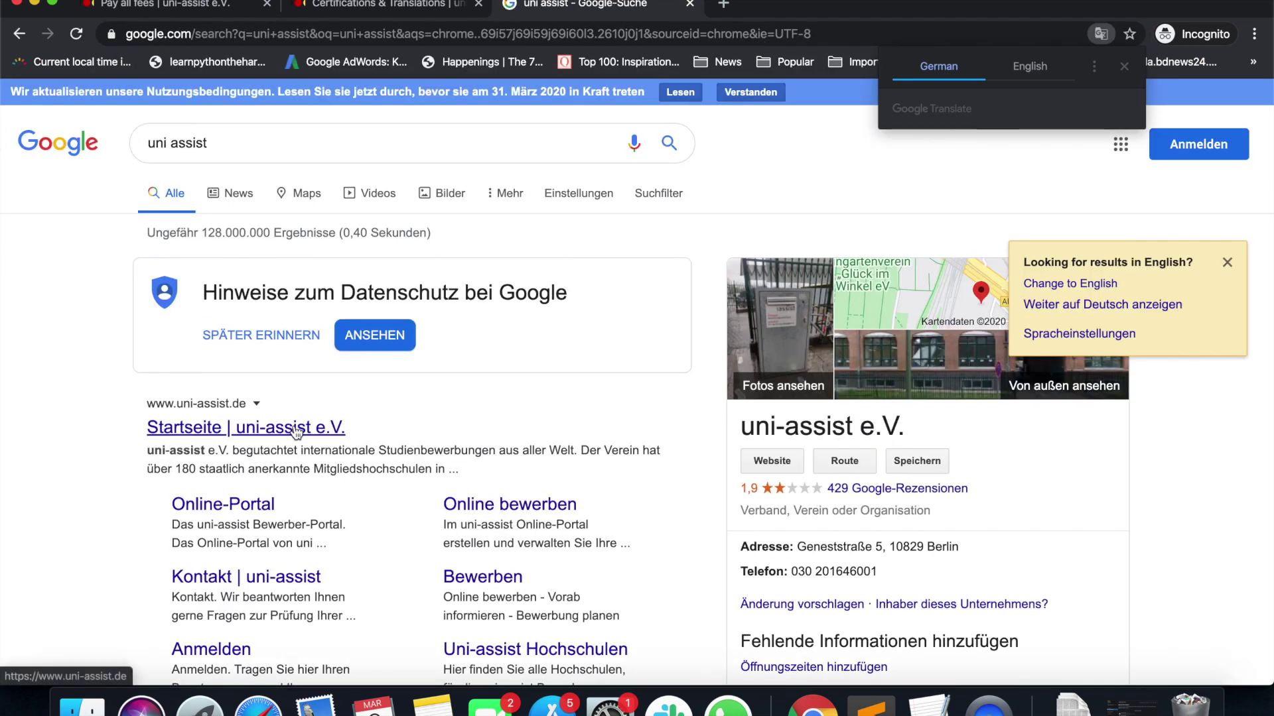
pyautogui.click(296, 432)
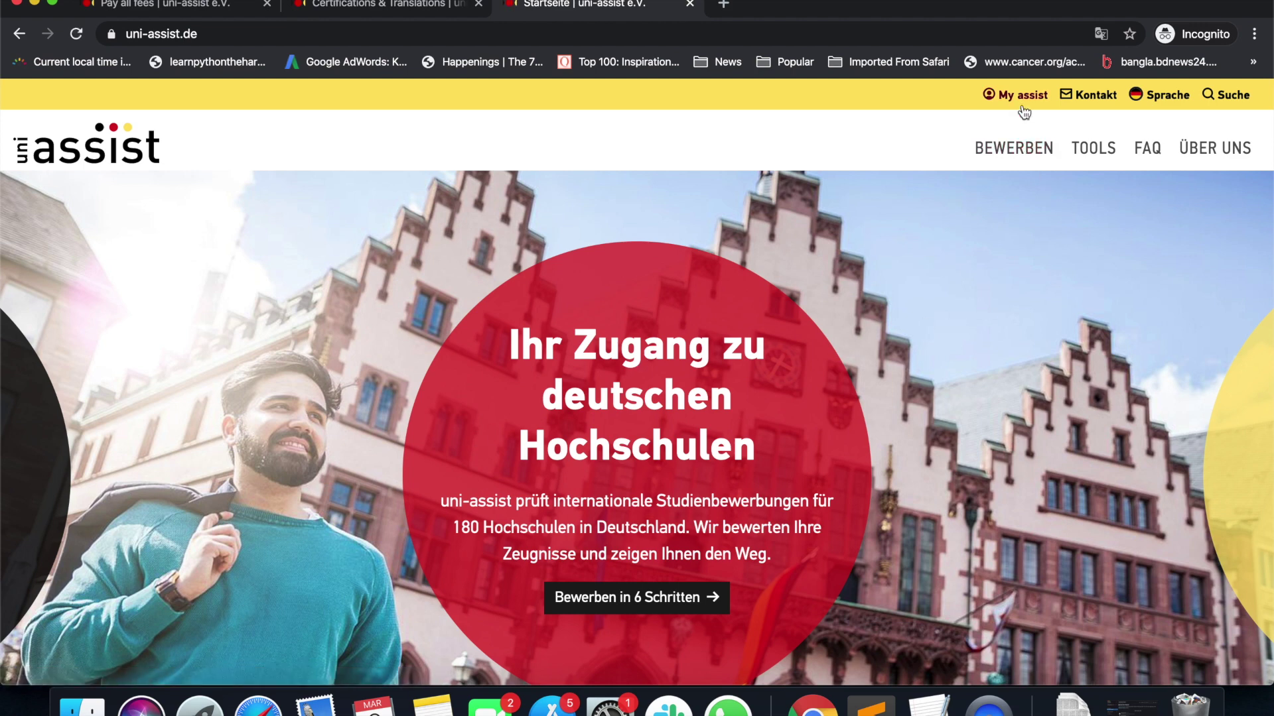
pyautogui.click(1022, 96)
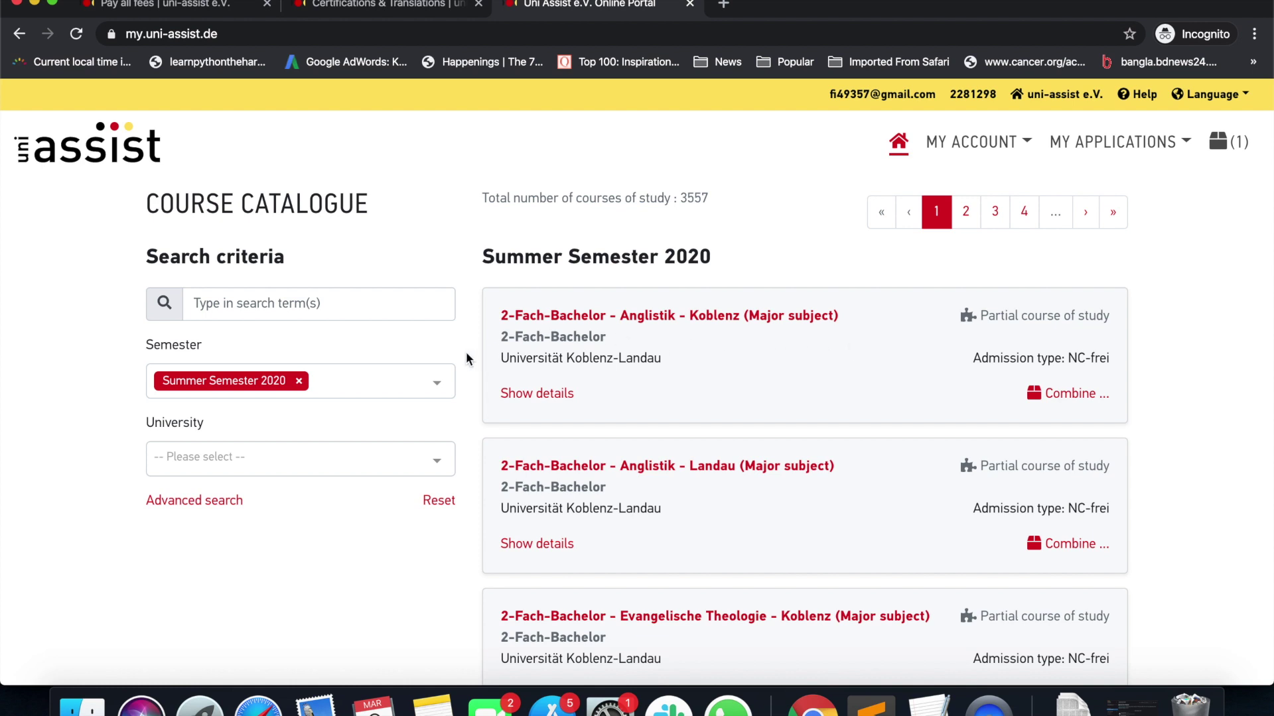
# Step: Look through the available universities in the course catalogue's search criteria without choosing one
pyautogui.scroll(-1, 466, 358)
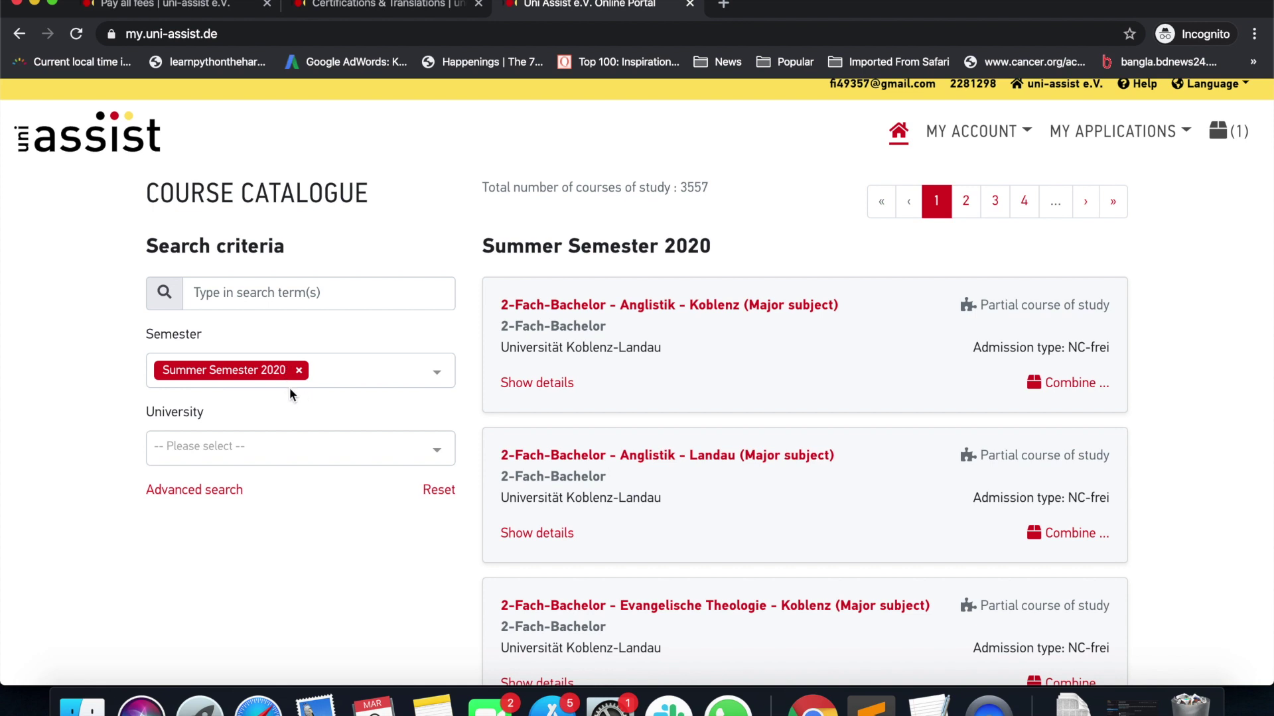
pyautogui.click(318, 454)
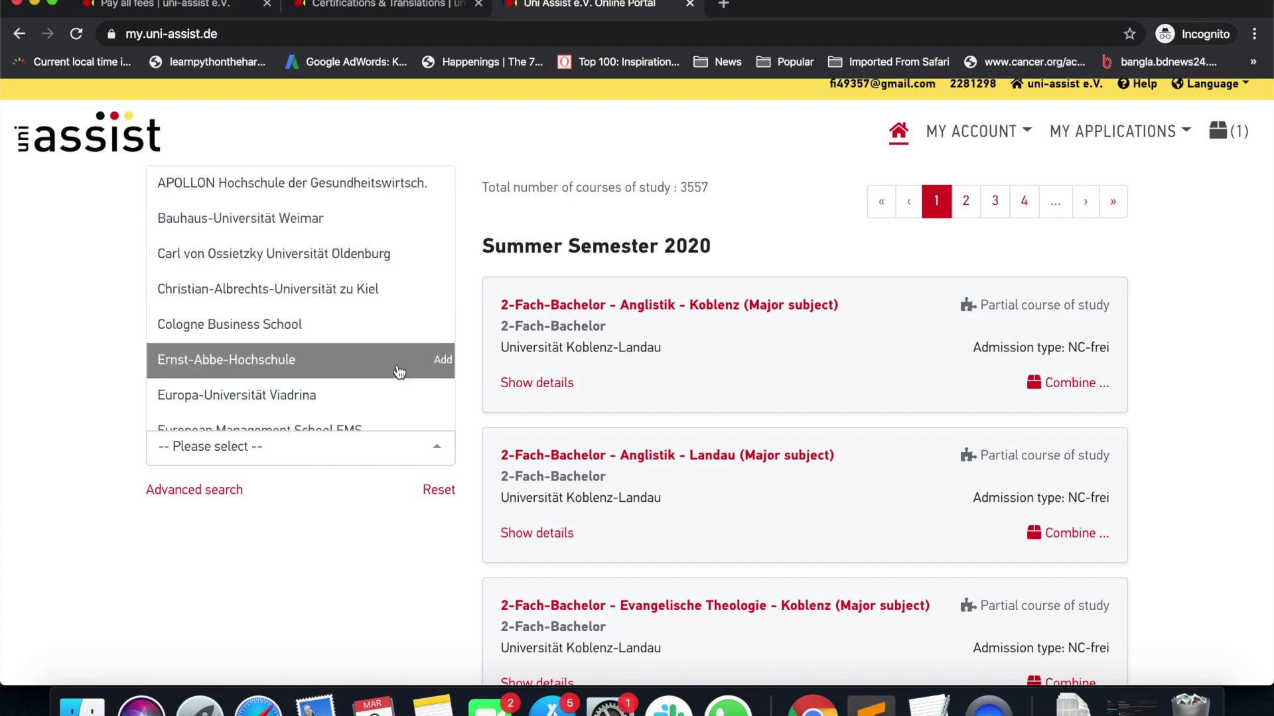
pyautogui.scroll(-3, 398, 368)
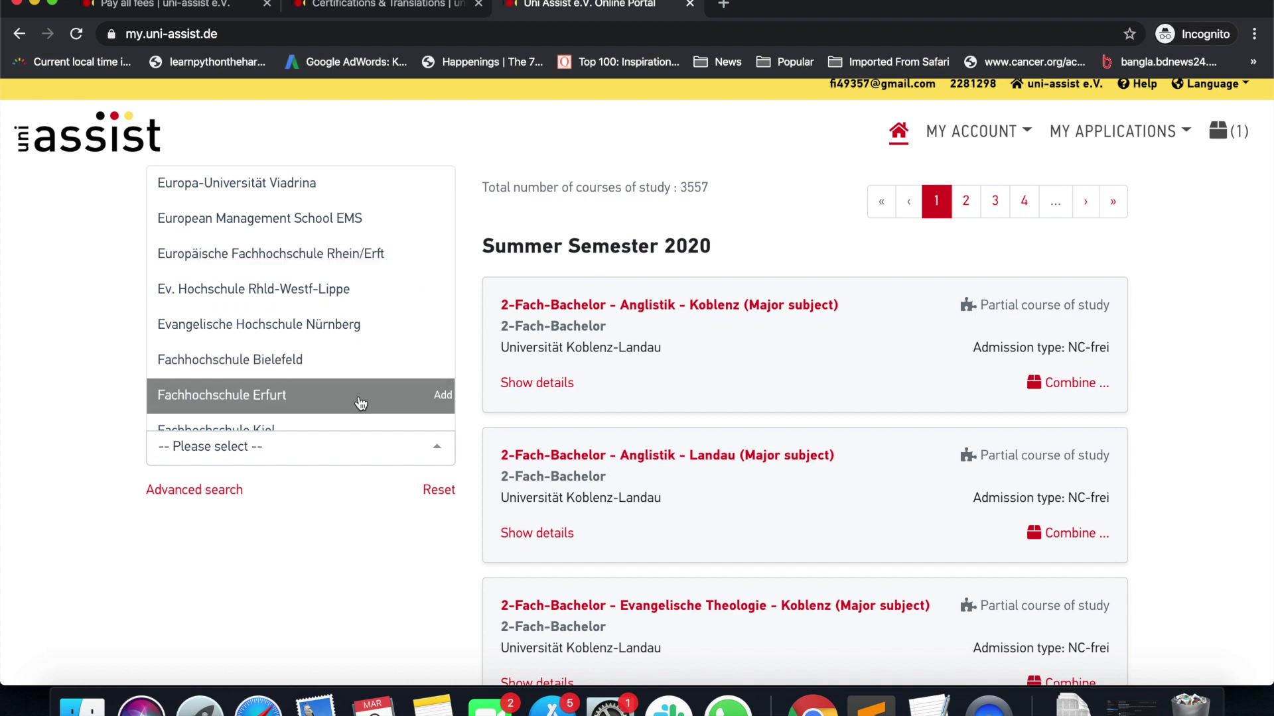
pyautogui.scroll(-2, 391, 343)
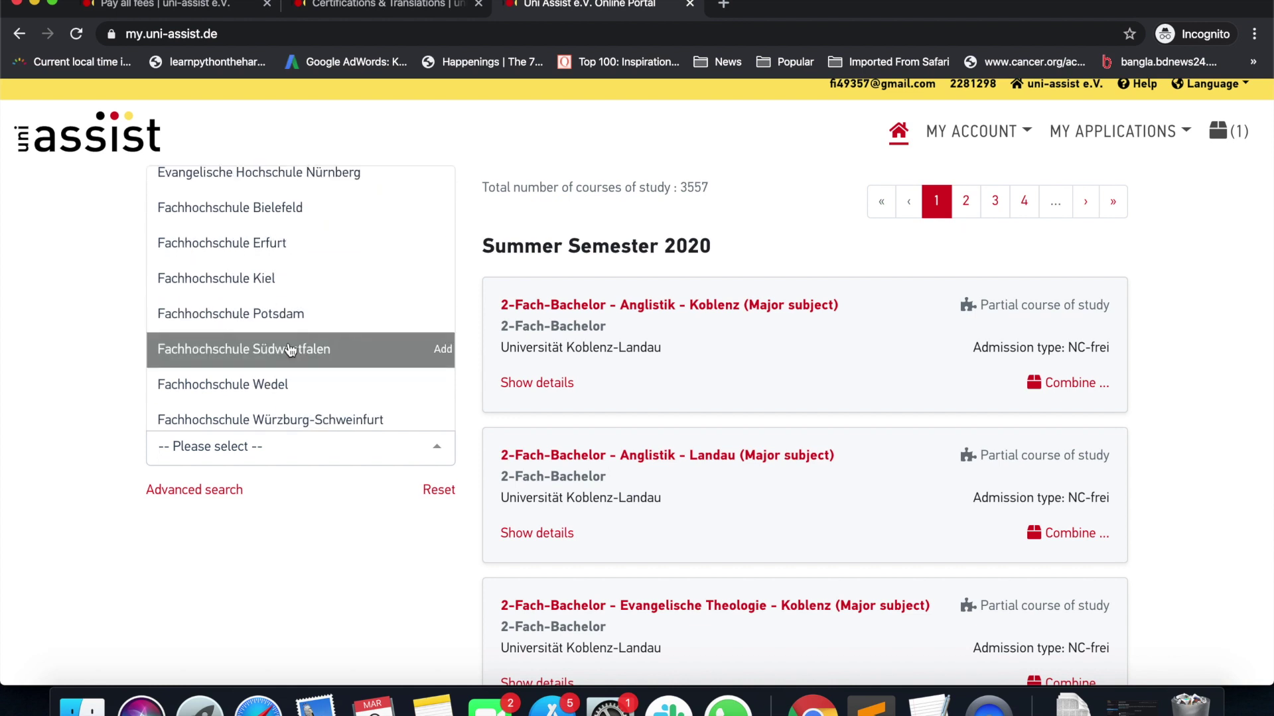
pyautogui.click(101, 392)
# Step: Expand the advanced search criteria and look through the federal state options without selecting one
pyautogui.click(202, 491)
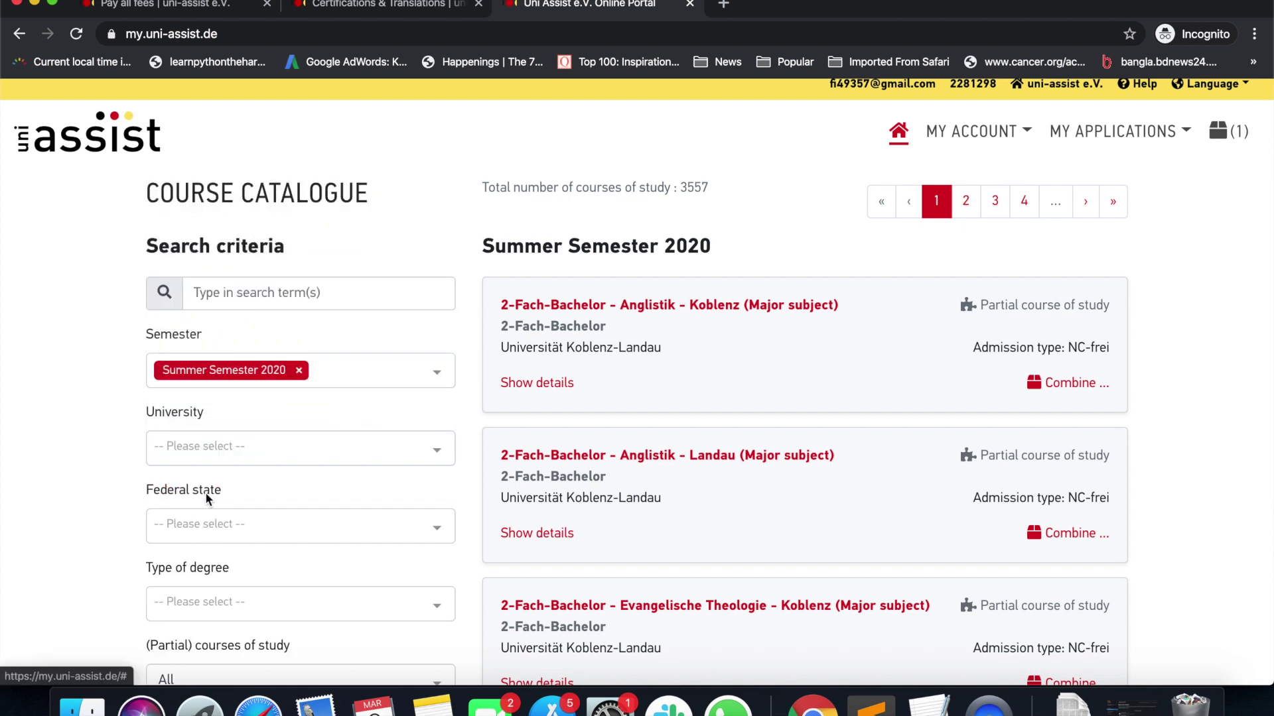
pyautogui.scroll(-1, 458, 462)
pyautogui.scroll(-2, 464, 452)
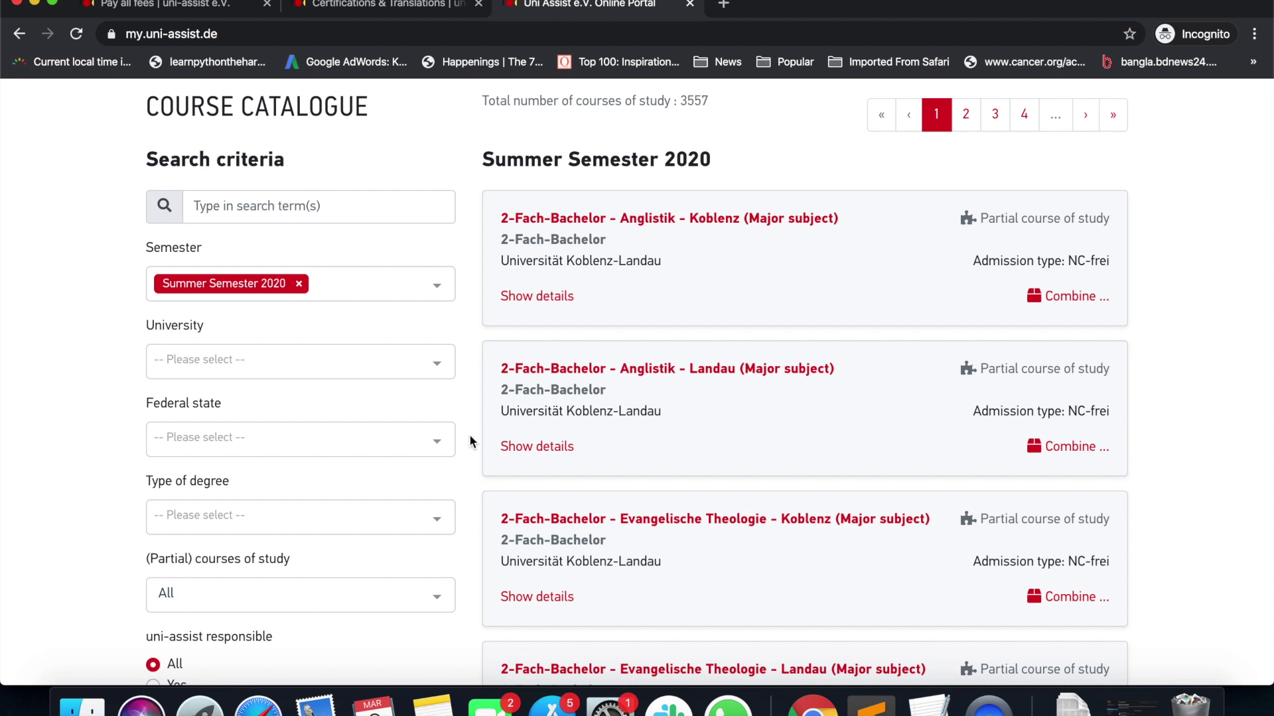
pyautogui.click(418, 436)
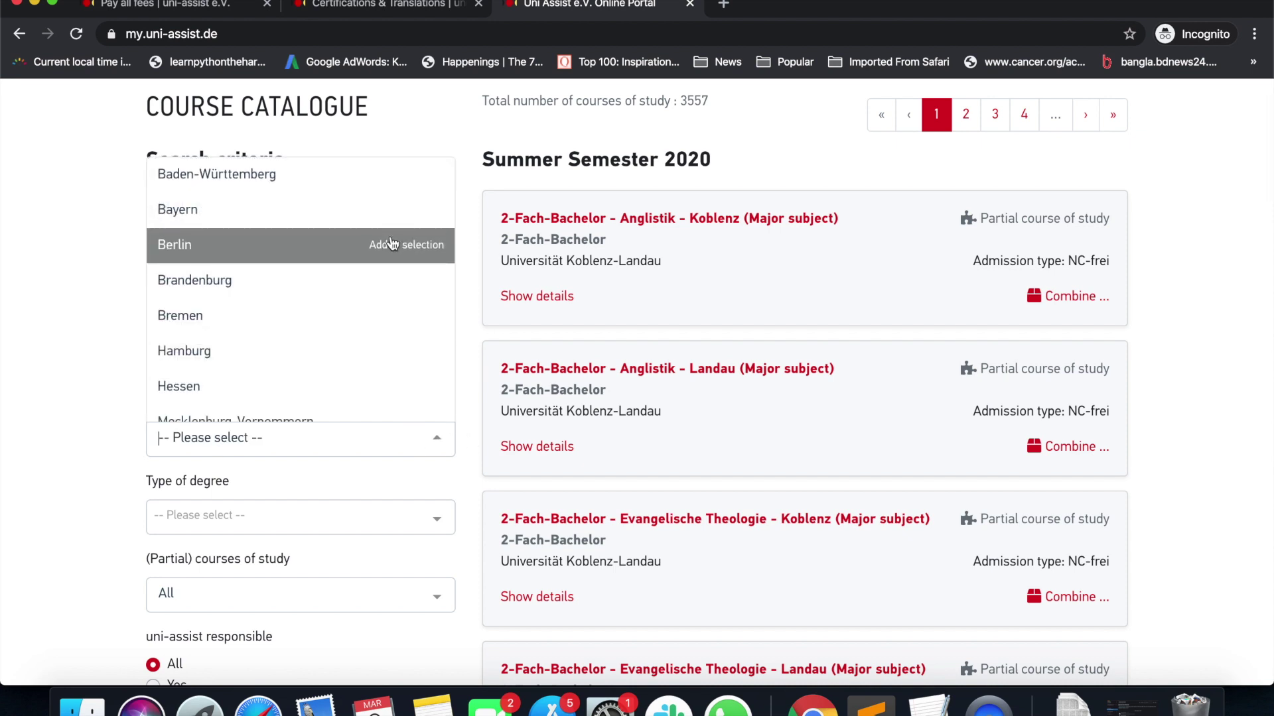
pyautogui.click(98, 367)
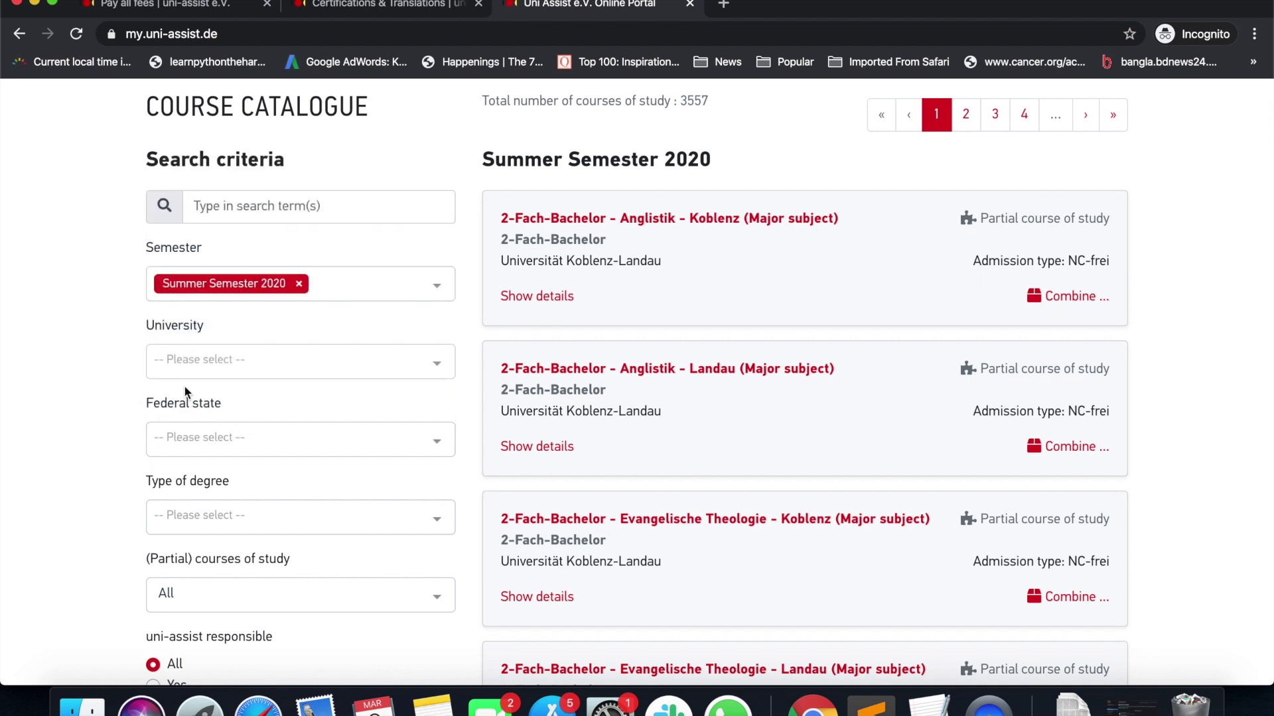
# Step: Look through the type of degree options and the remaining advanced filters, and return to the simple search
pyautogui.scroll(-3, 465, 446)
pyautogui.click(434, 449)
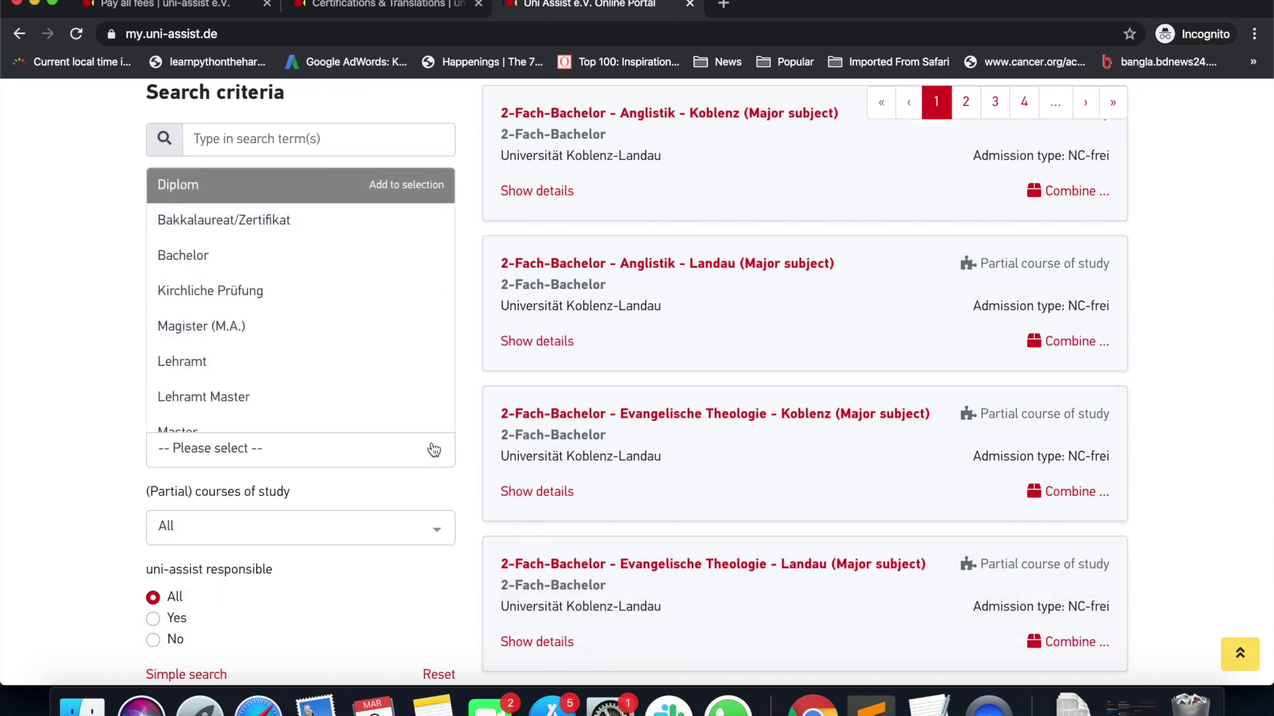
pyautogui.scroll(-2, 322, 335)
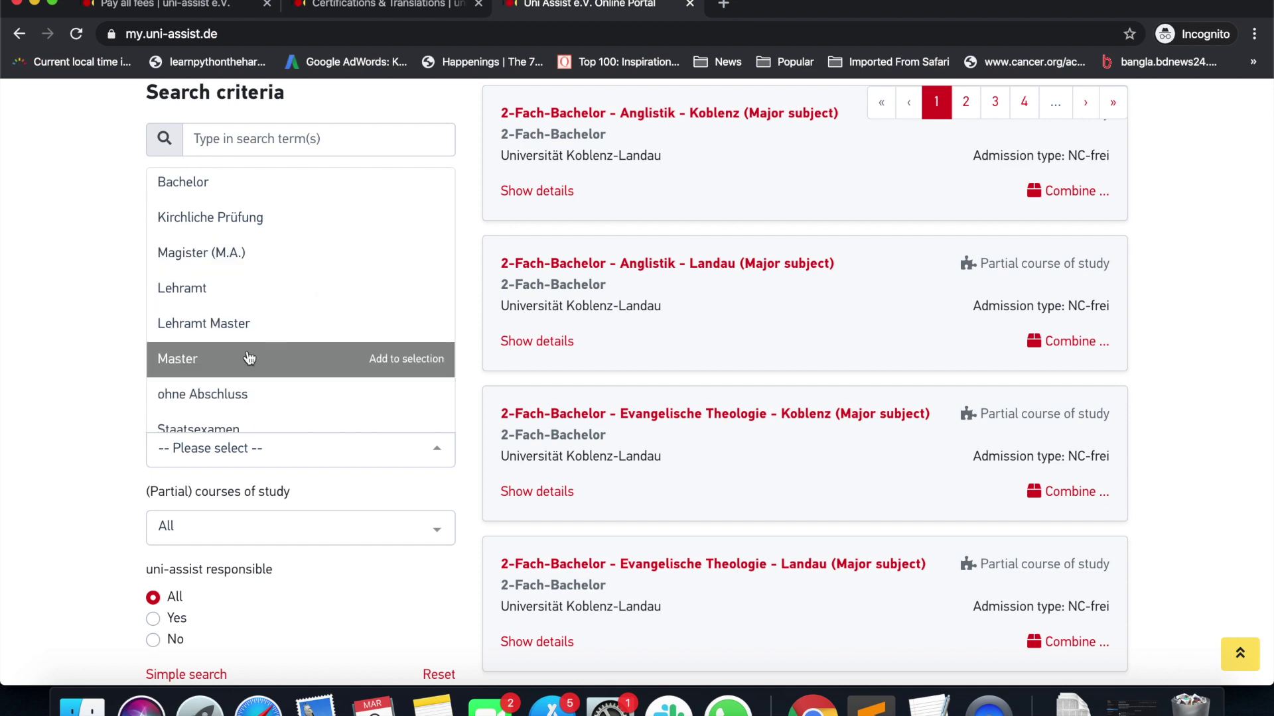
pyautogui.click(70, 406)
pyautogui.scroll(-3, 333, 405)
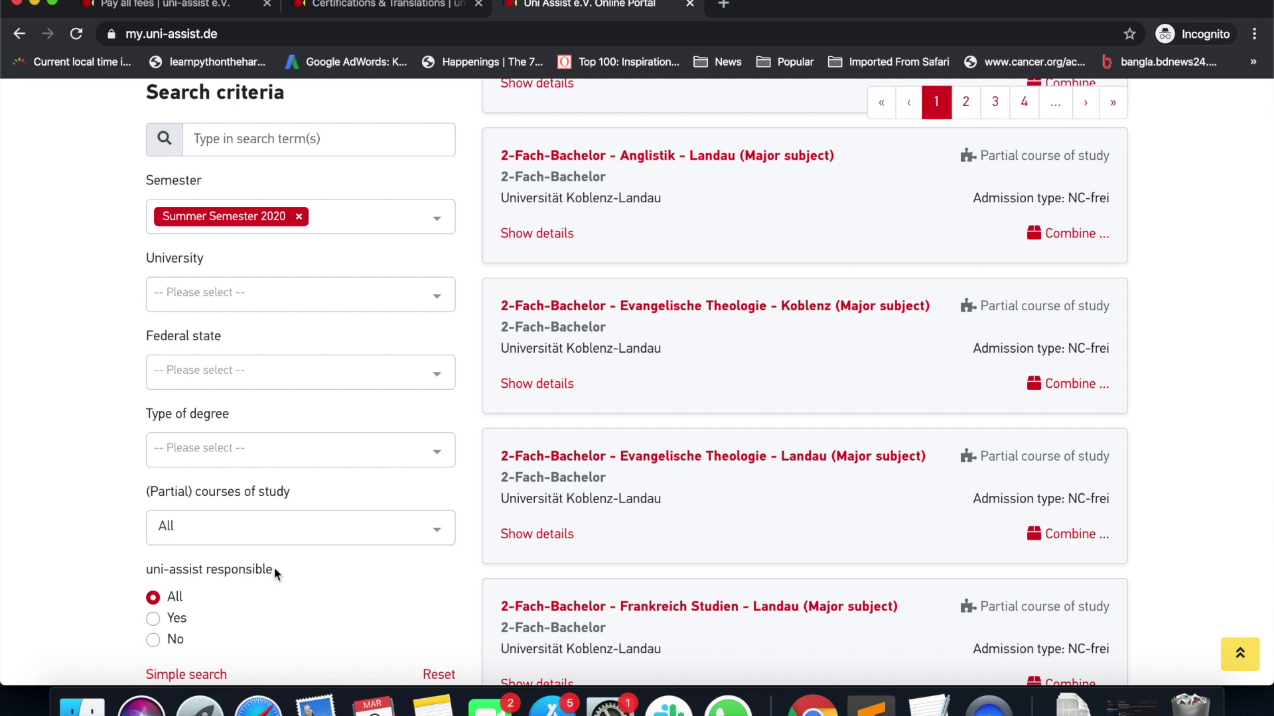
pyautogui.scroll(-1, 464, 476)
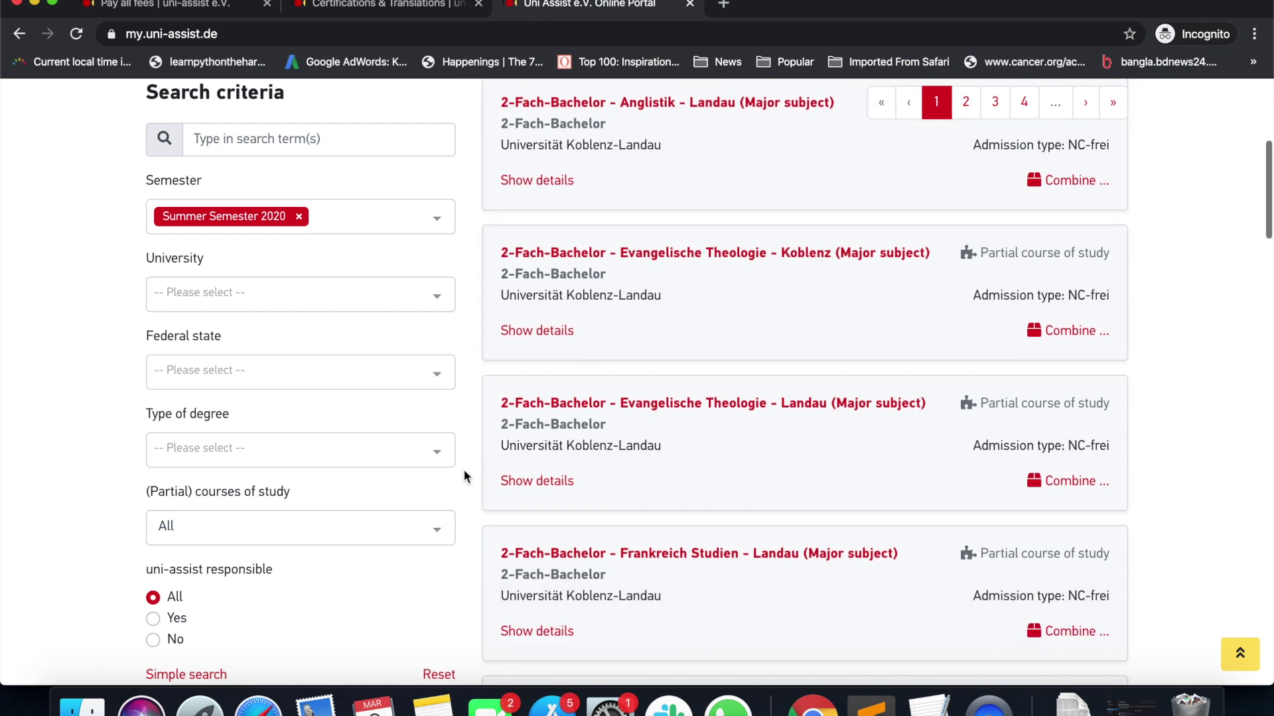
pyautogui.click(195, 674)
# Step: Search the Summer Semester 2020 course catalogue for "Economics"
pyautogui.scroll(3, 423, 509)
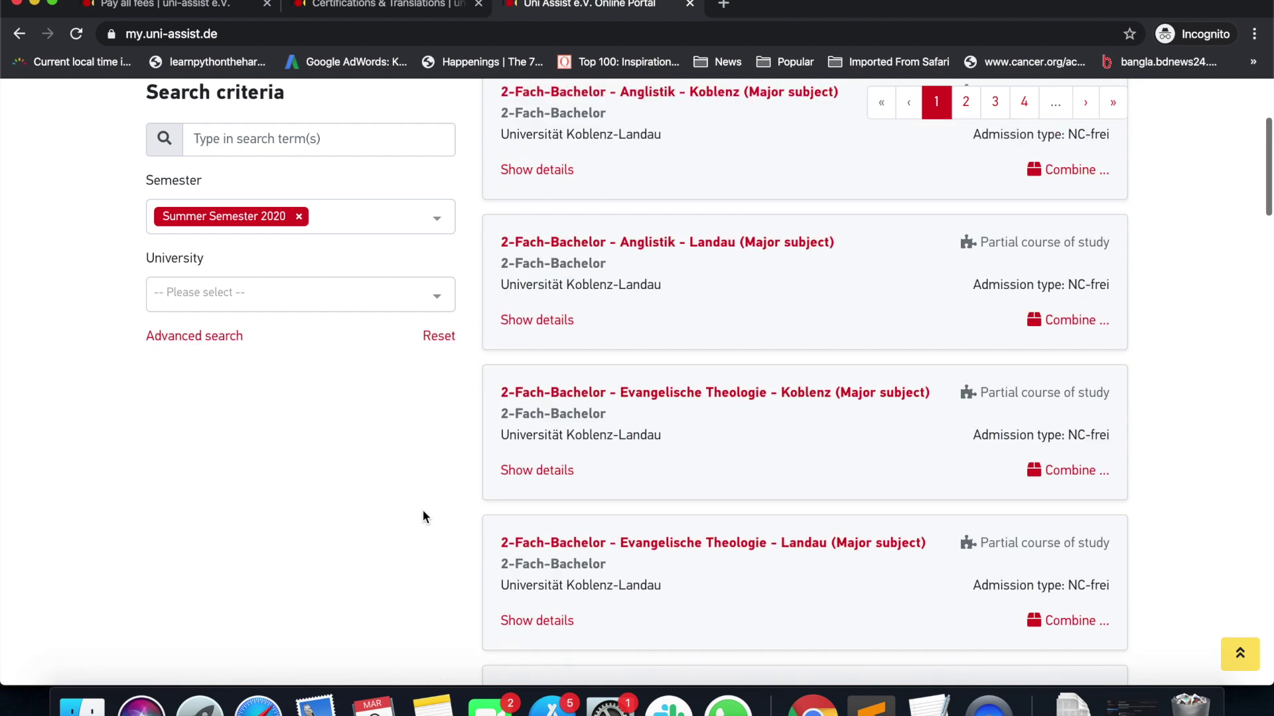
pyautogui.scroll(5, 487, 394)
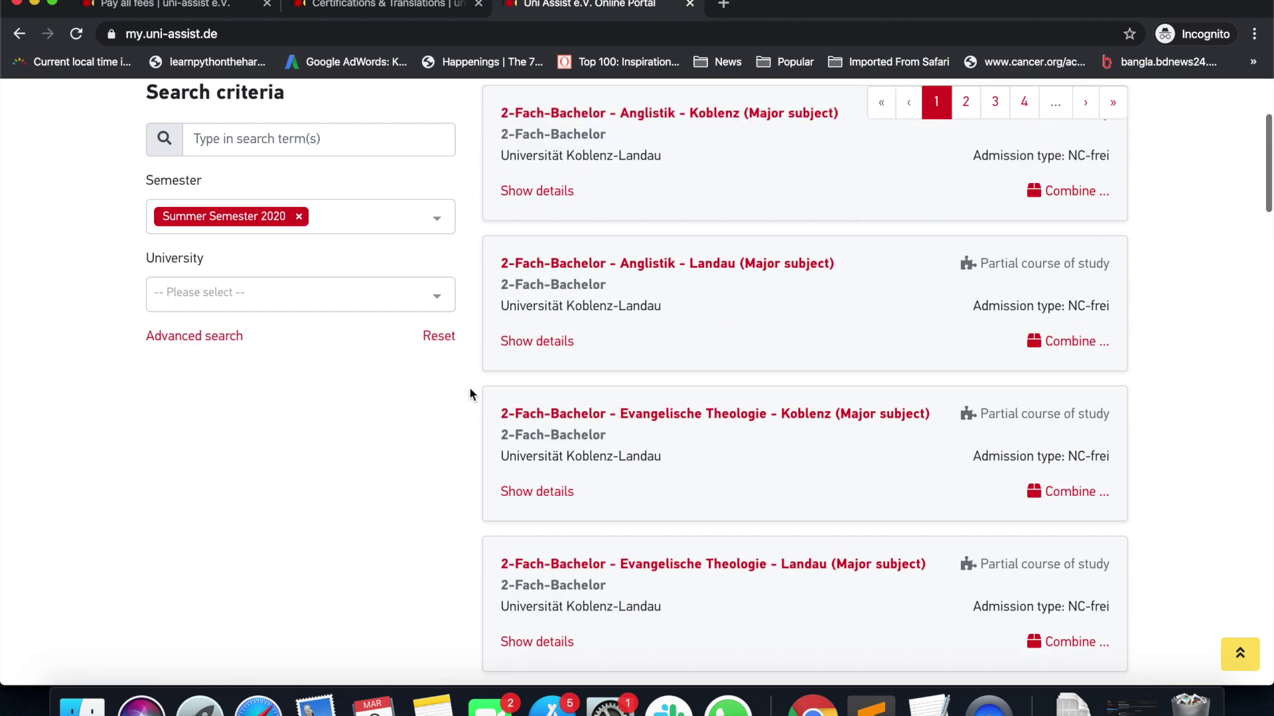
pyautogui.click(354, 304)
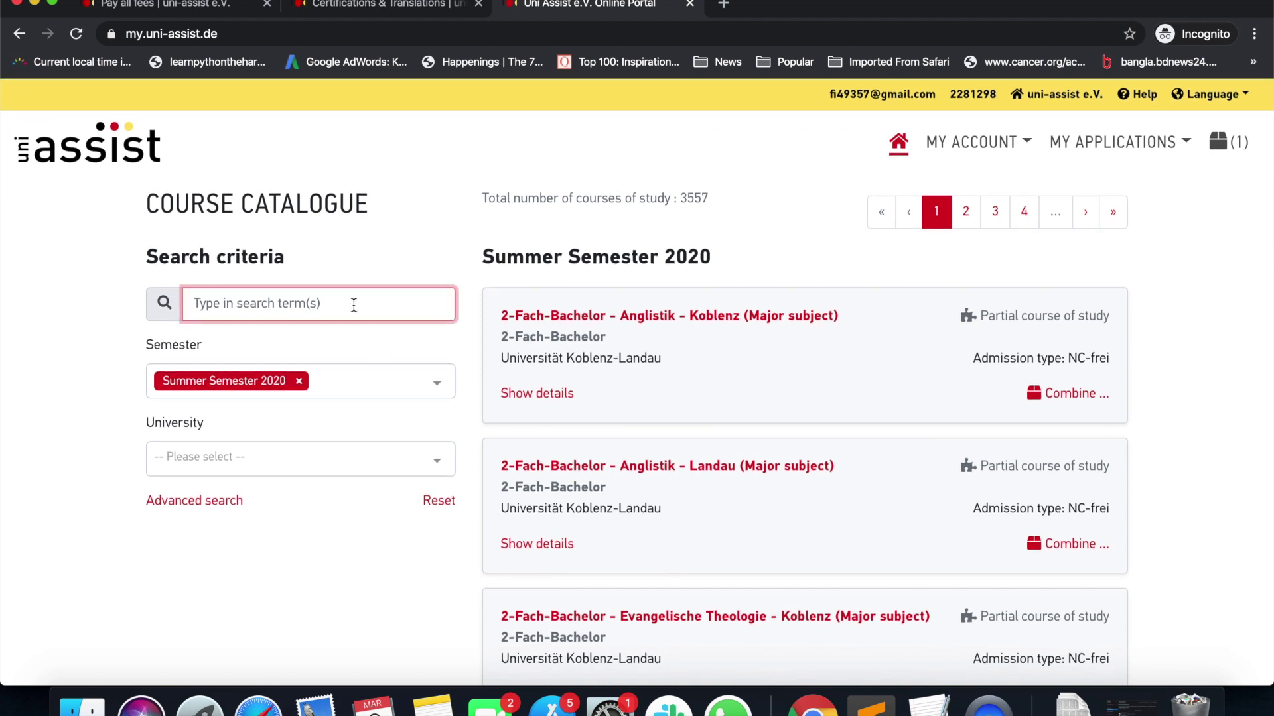
pyautogui.write('Economics')
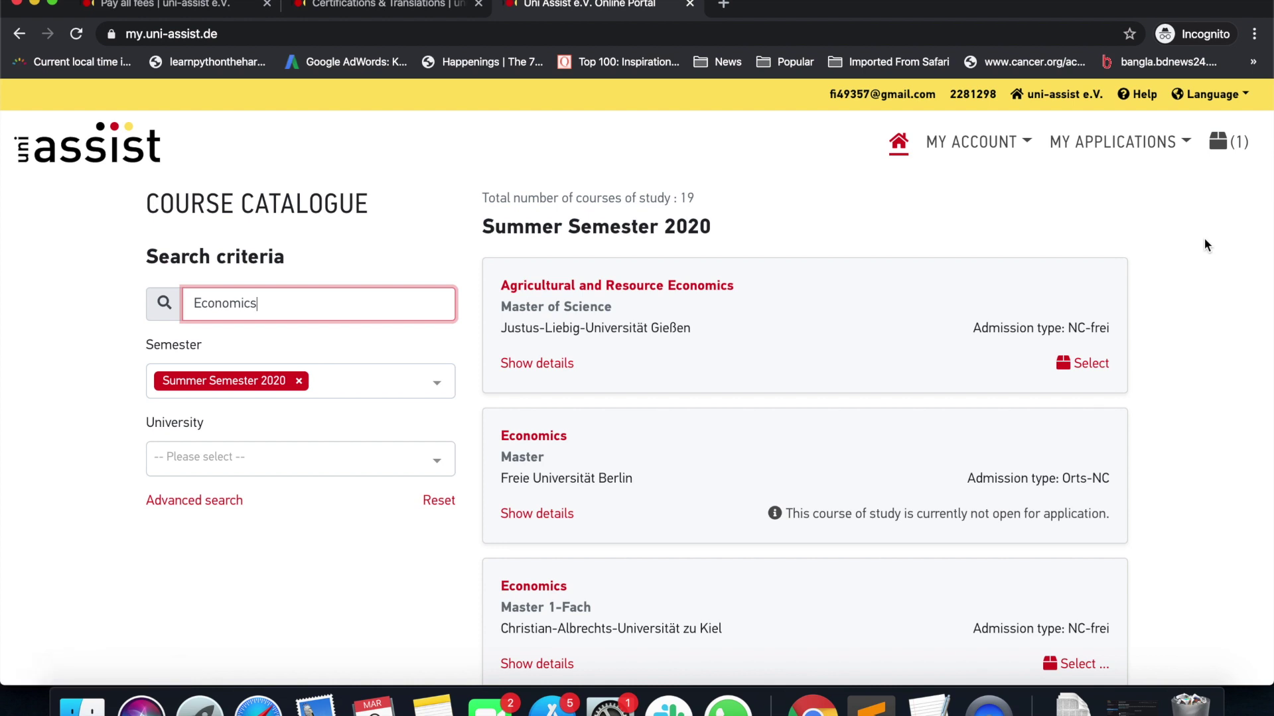
# Step: Open the selection list of chosen courses and review its handling fees, credit and total down to the checkout option
pyautogui.click(1239, 147)
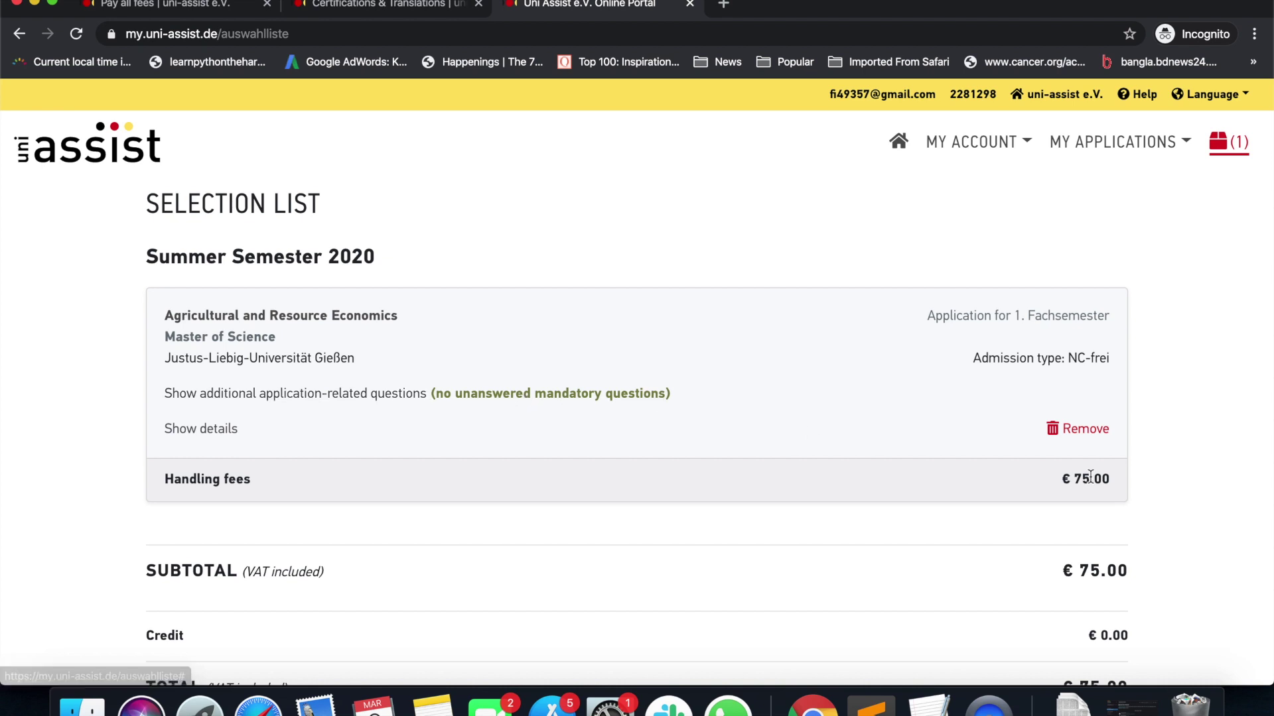
pyautogui.scroll(-3, 1143, 492)
pyautogui.scroll(-3, 1143, 495)
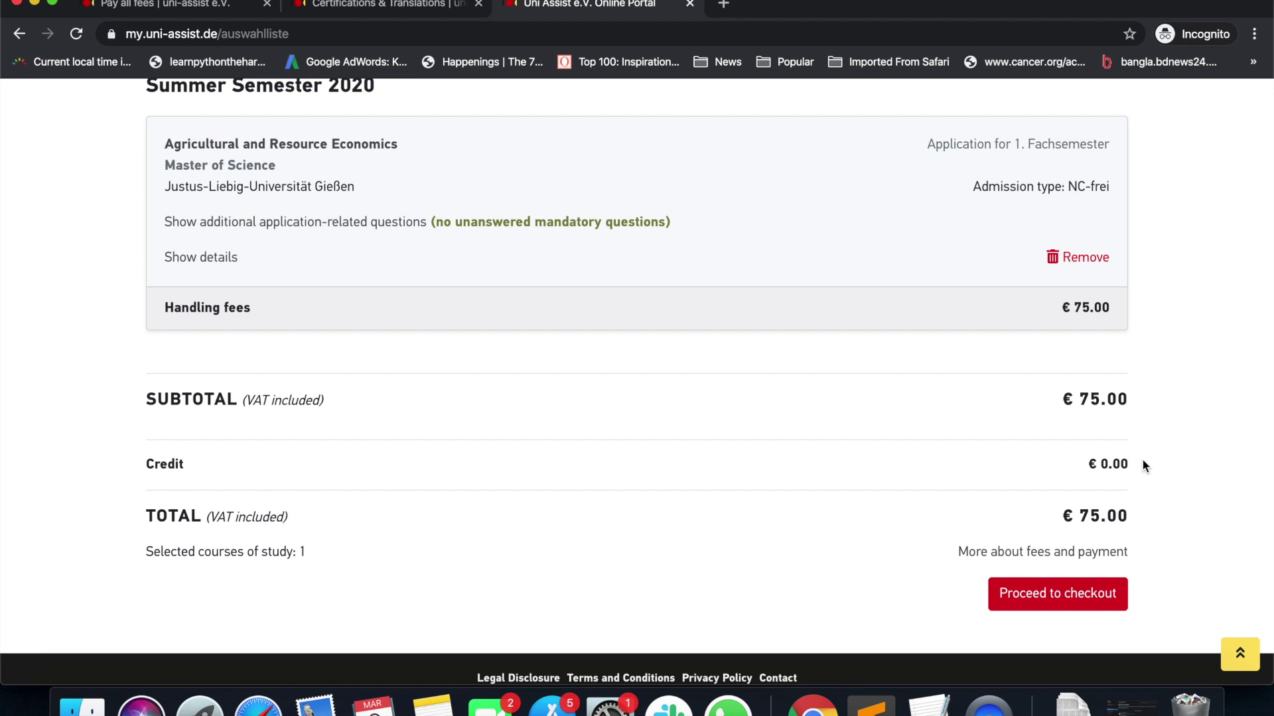
pyautogui.scroll(2, 1143, 462)
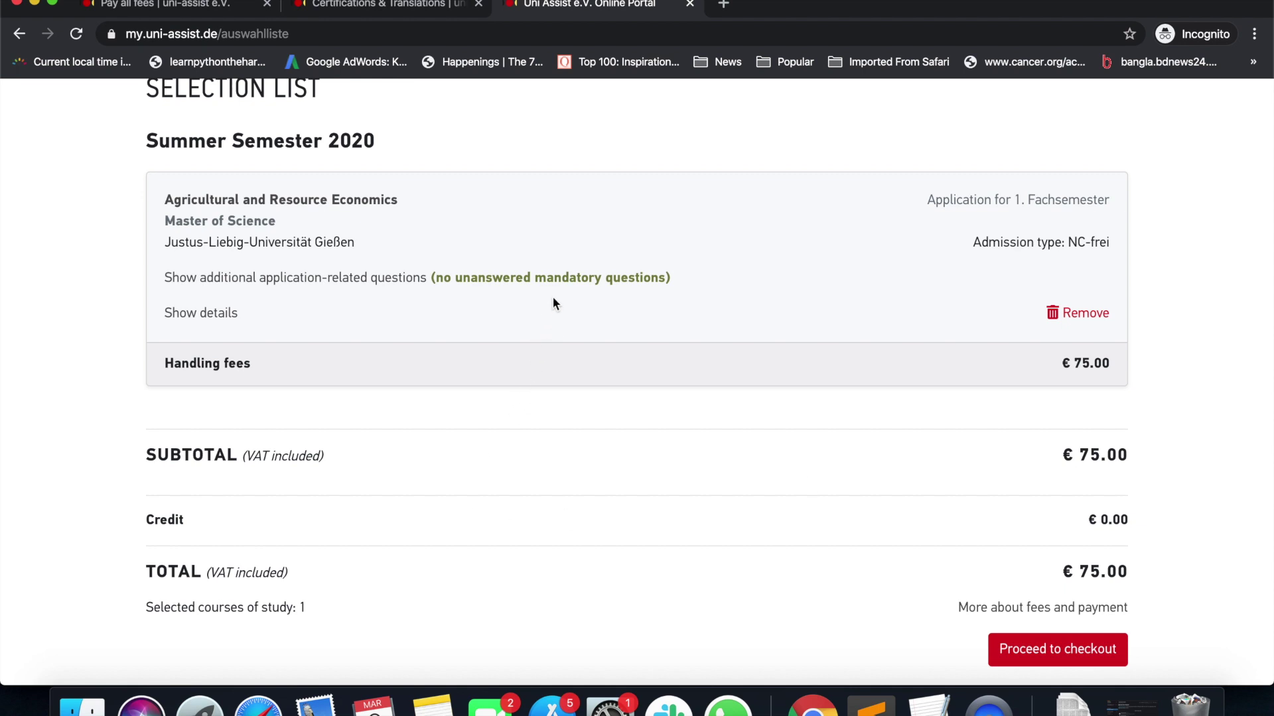
# Step: Open the additional application-related questions for Agricultural and Resource Economics and review the general questions on studies inside and outside Germany
pyautogui.click(605, 276)
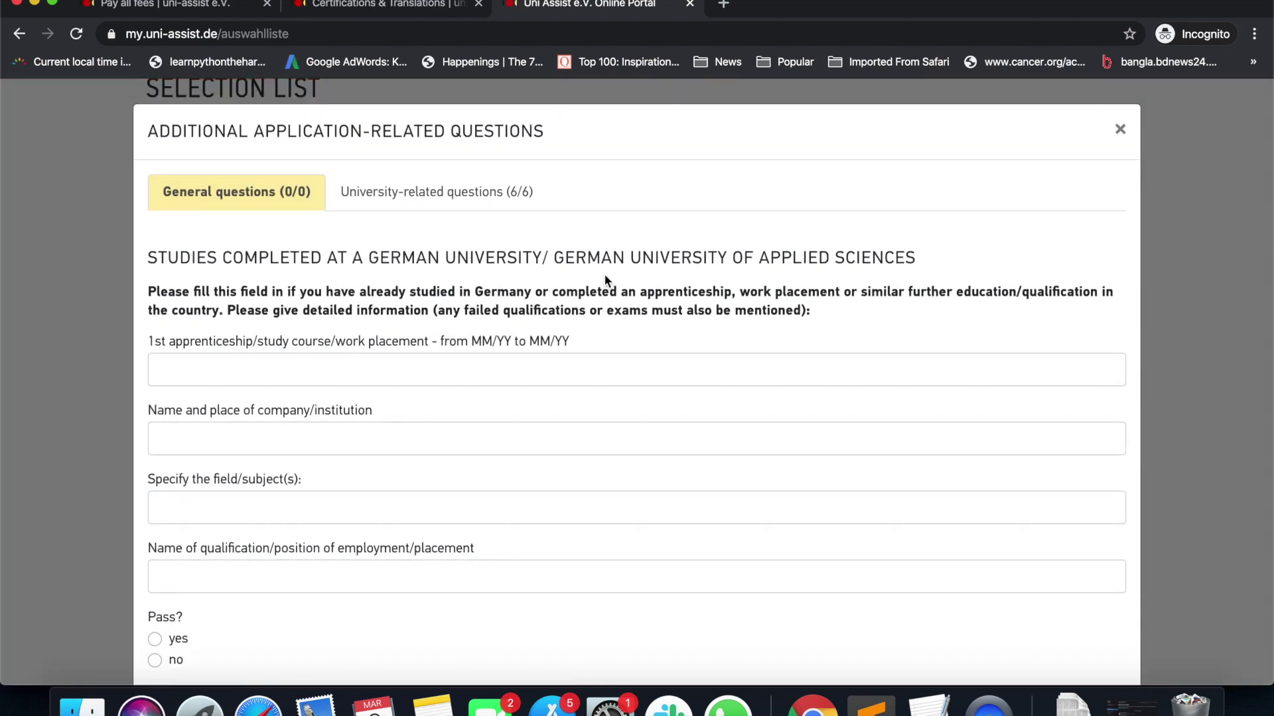
pyautogui.scroll(-2, 503, 358)
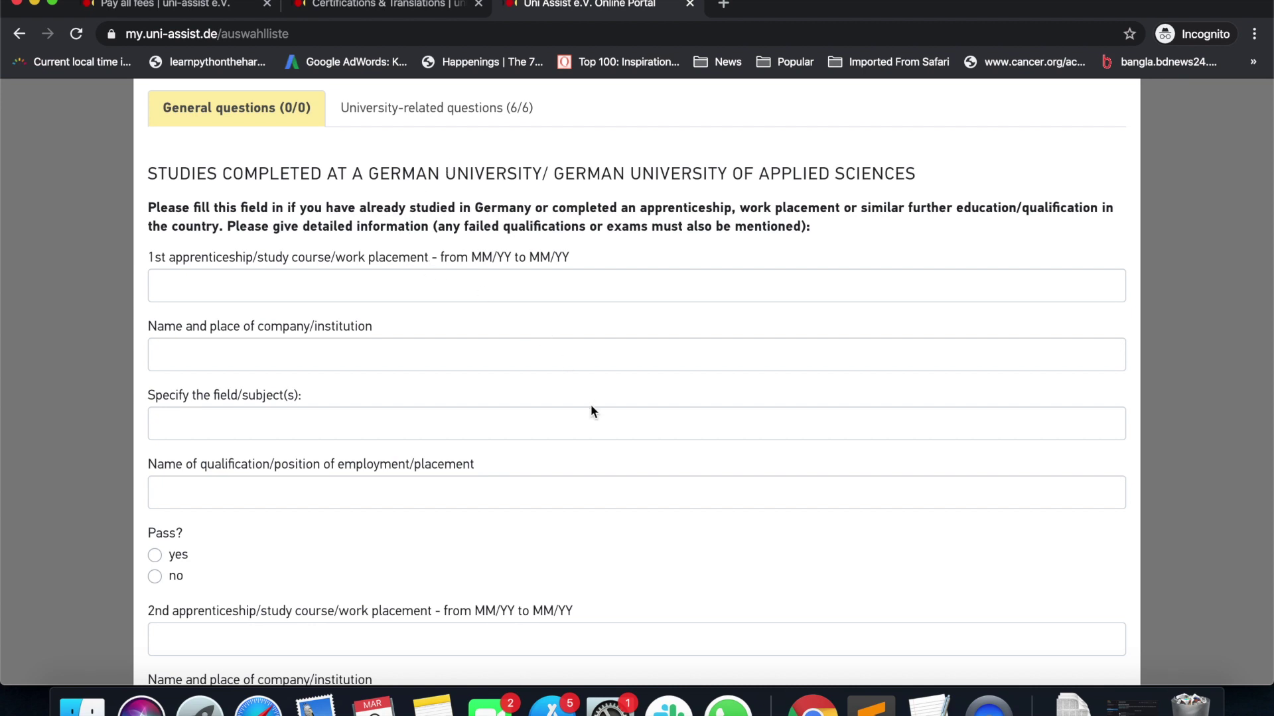
pyautogui.scroll(-13, 619, 472)
pyautogui.scroll(-12, 615, 490)
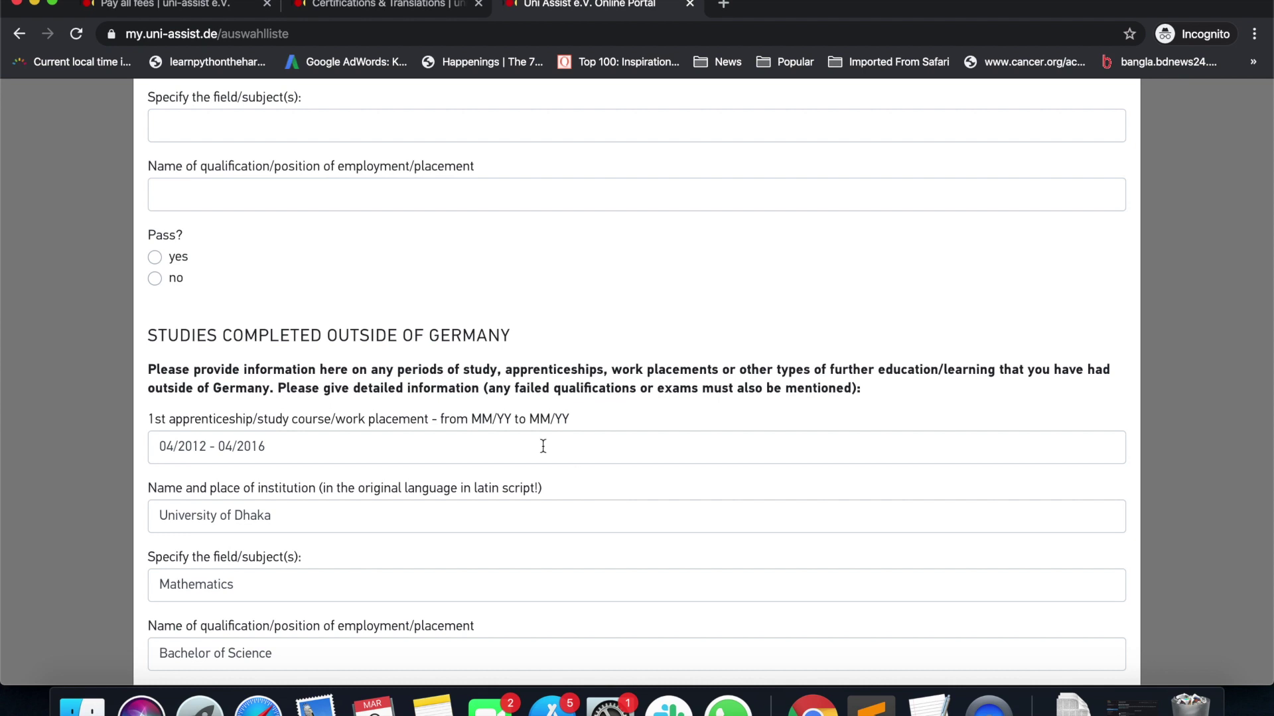
pyautogui.scroll(-1, 543, 446)
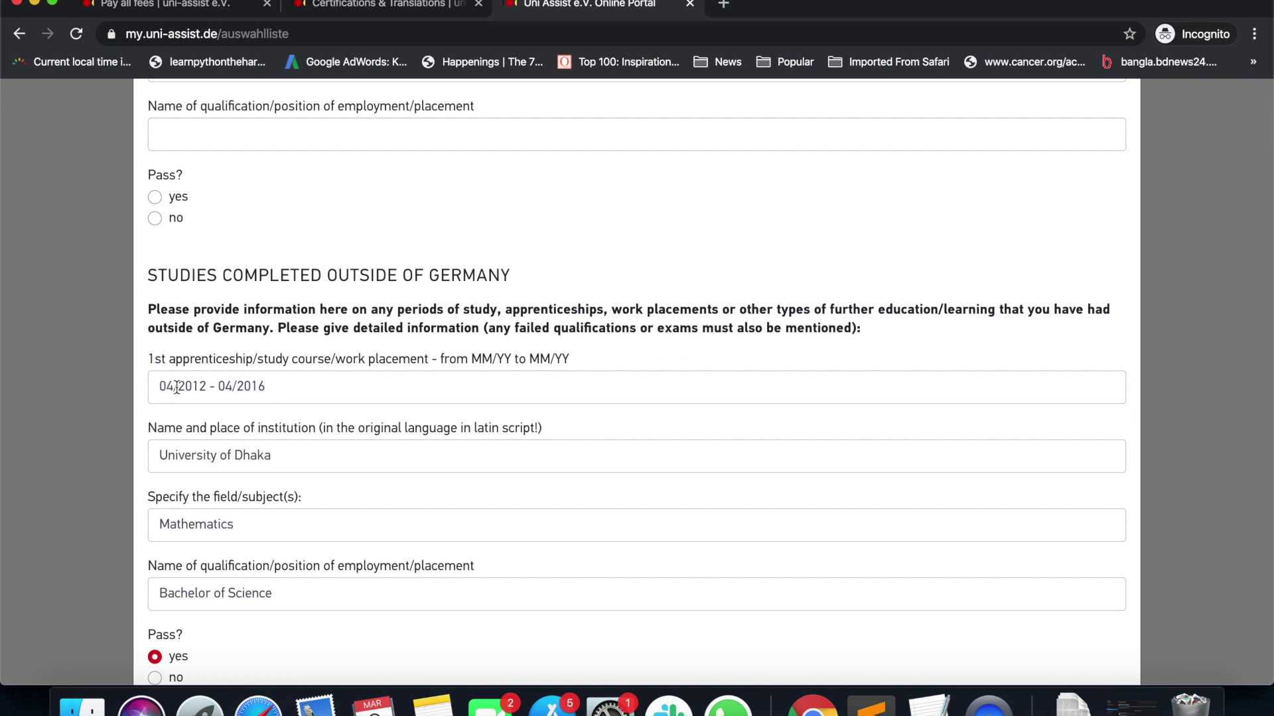
pyautogui.scroll(-1, 337, 380)
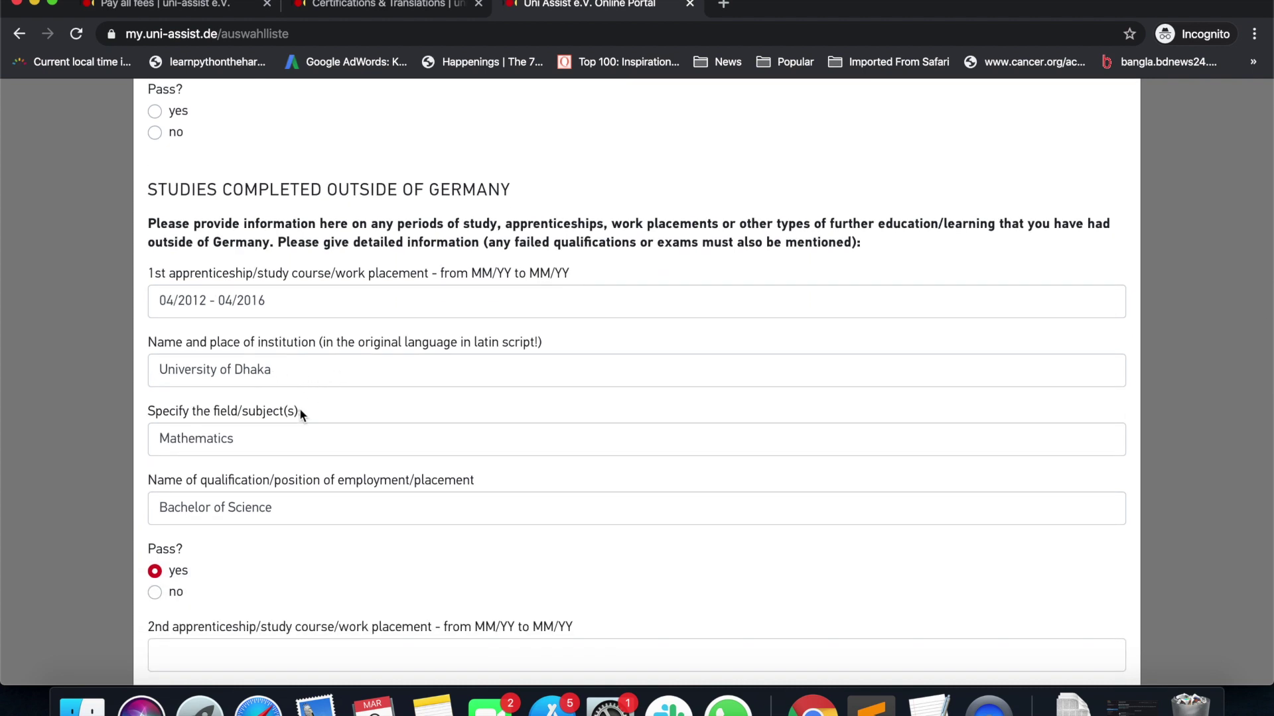
# Step: Check the subject and qualification entries of the first study course completed outside Germany
pyautogui.doubleClick(247, 441)
pyautogui.click(268, 441)
pyautogui.scroll(-1, 361, 506)
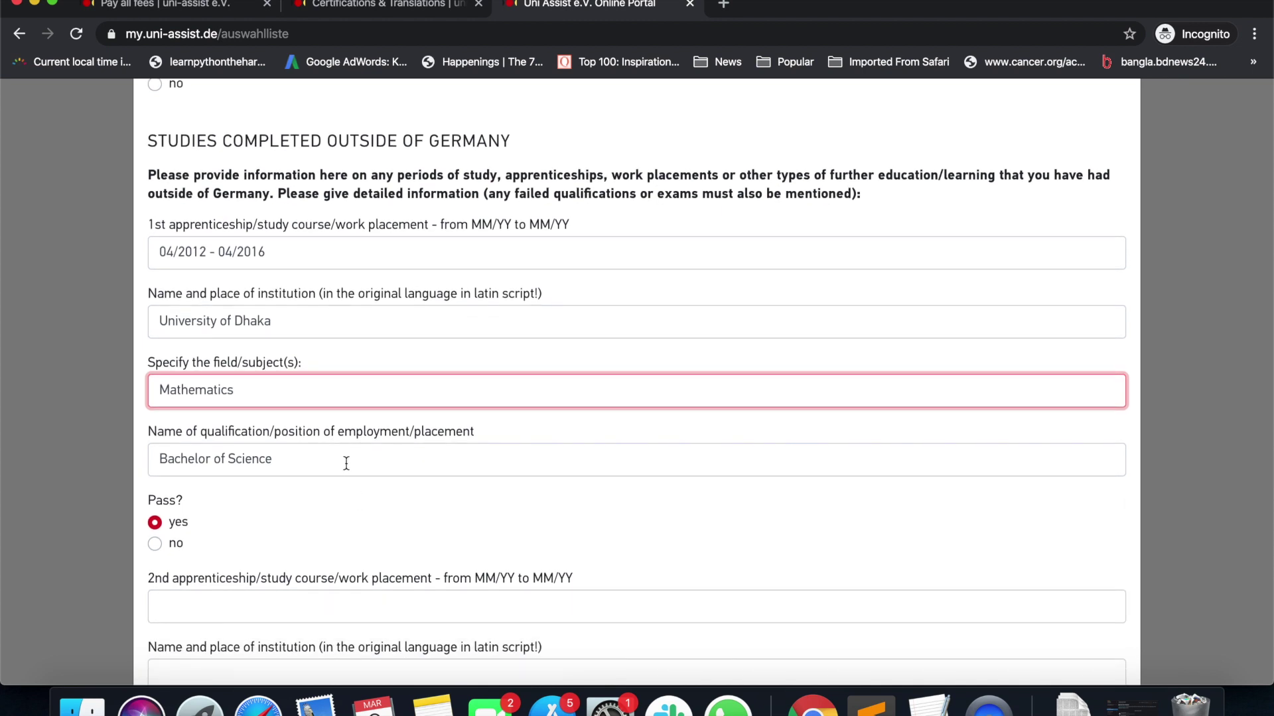
pyautogui.press('Tab')
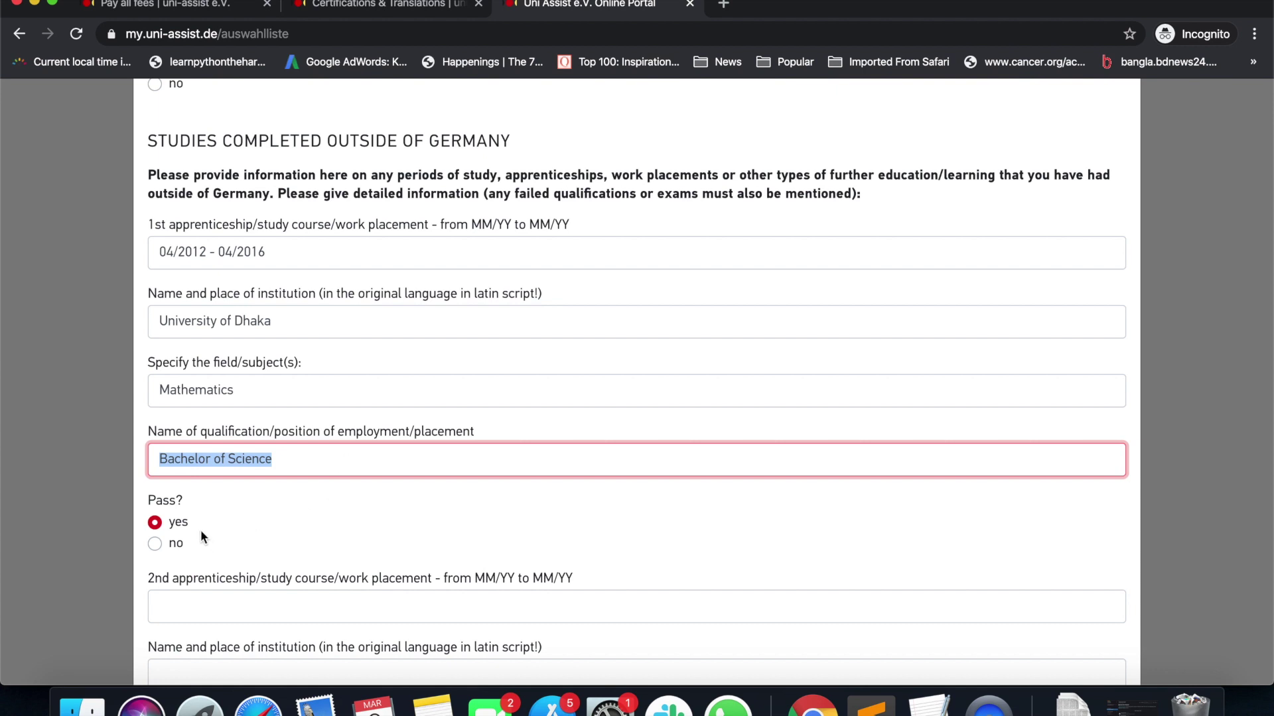
pyautogui.click(256, 515)
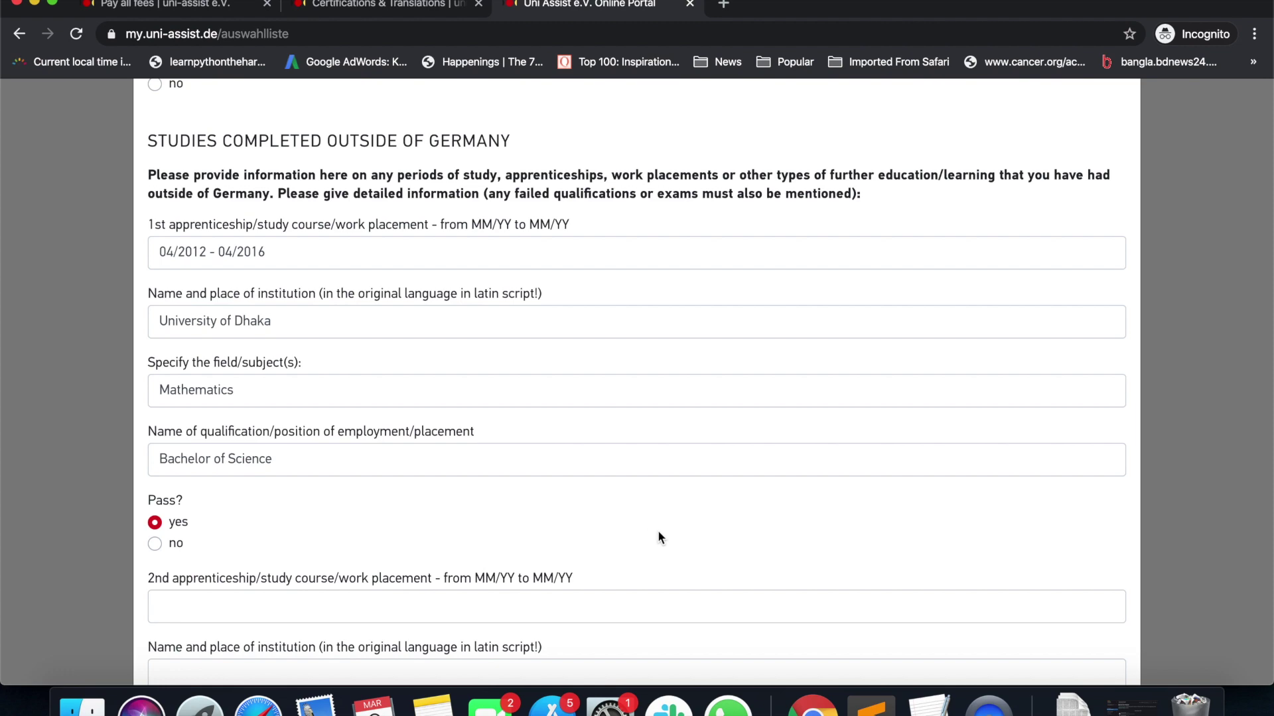
# Step: Review the first study course completed outside Germany and the fields for further study courses or work placements
pyautogui.scroll(-5, 658, 533)
pyautogui.scroll(3, 659, 532)
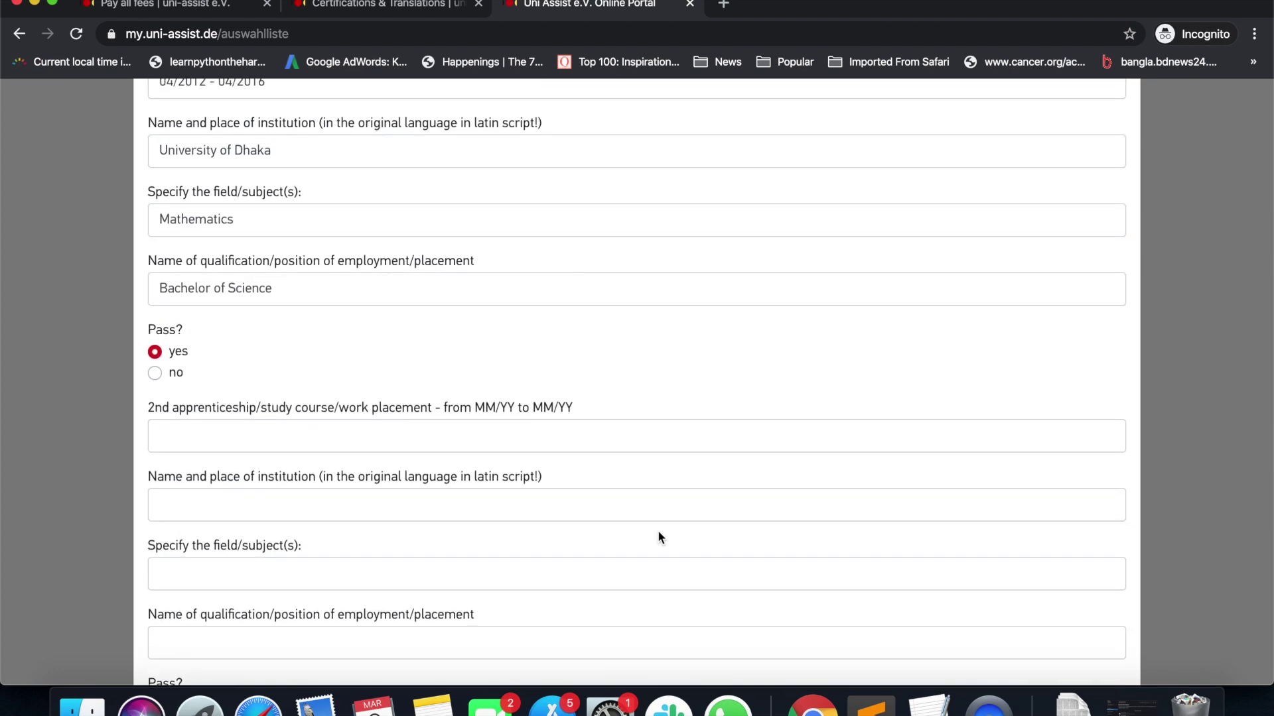
pyautogui.scroll(3, 658, 537)
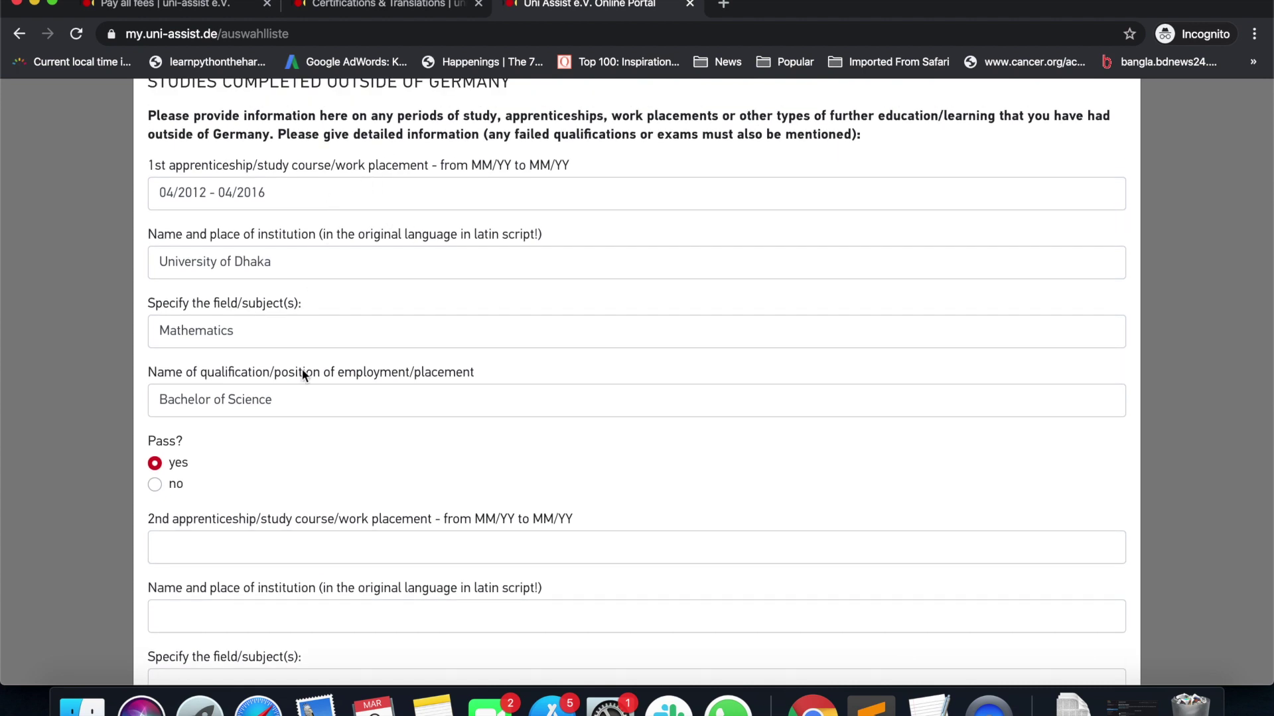
pyautogui.scroll(-5, 491, 377)
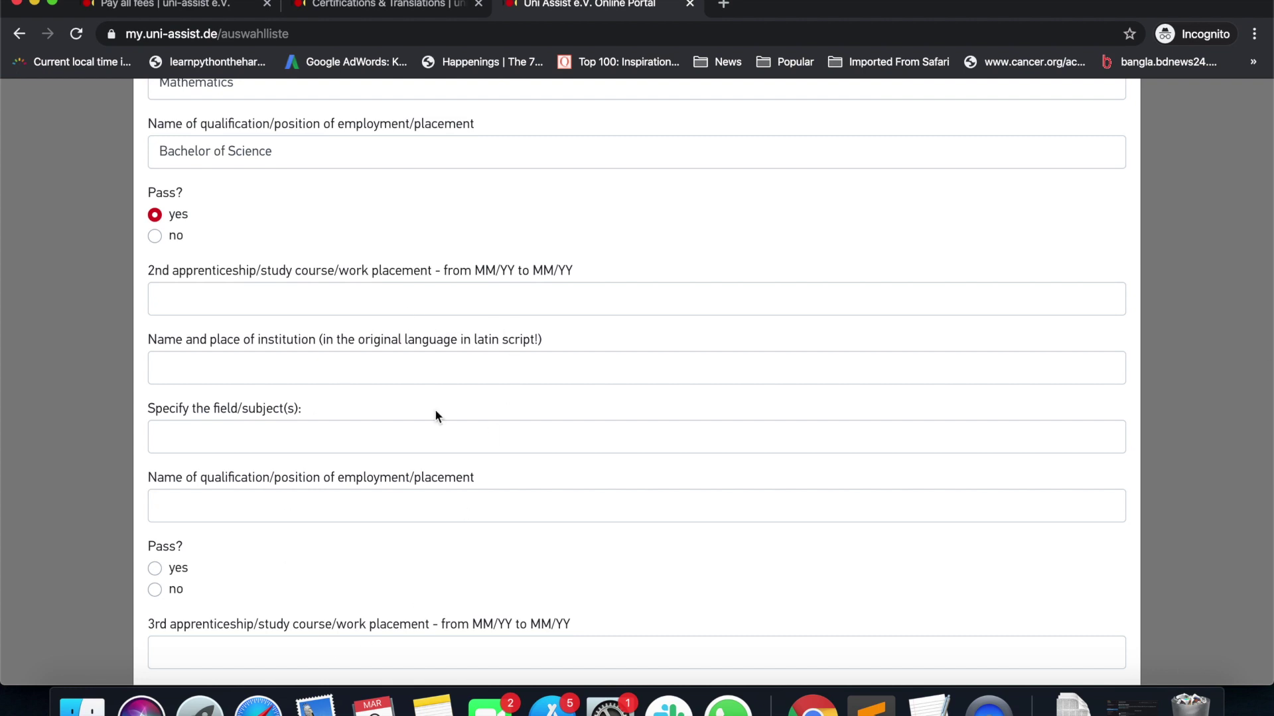
pyautogui.scroll(-16, 595, 390)
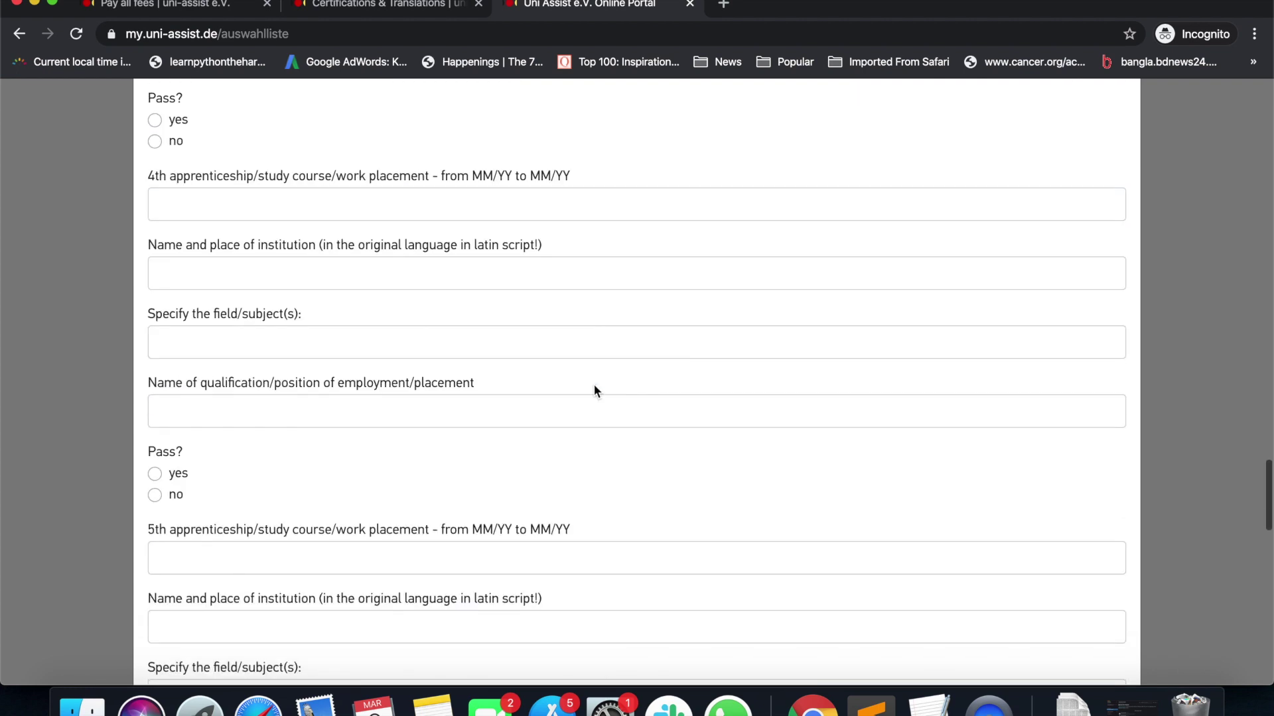
pyautogui.scroll(9, 477, 425)
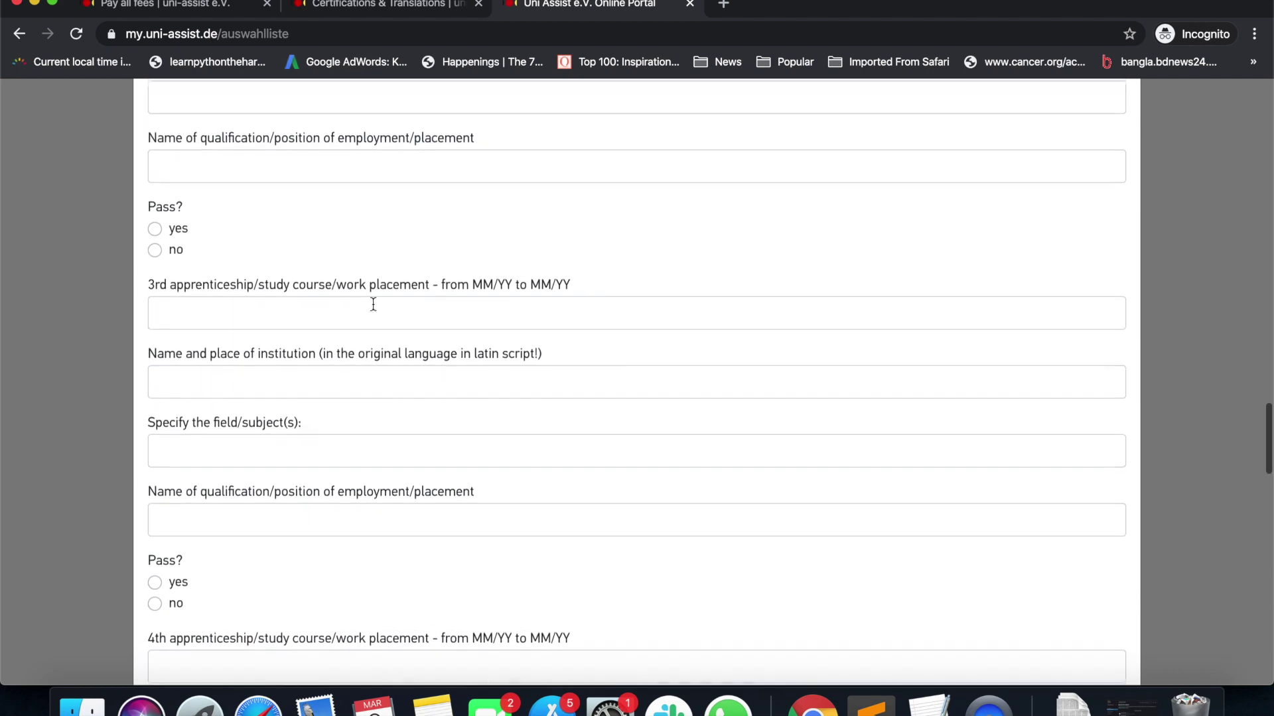
pyautogui.scroll(4, 399, 298)
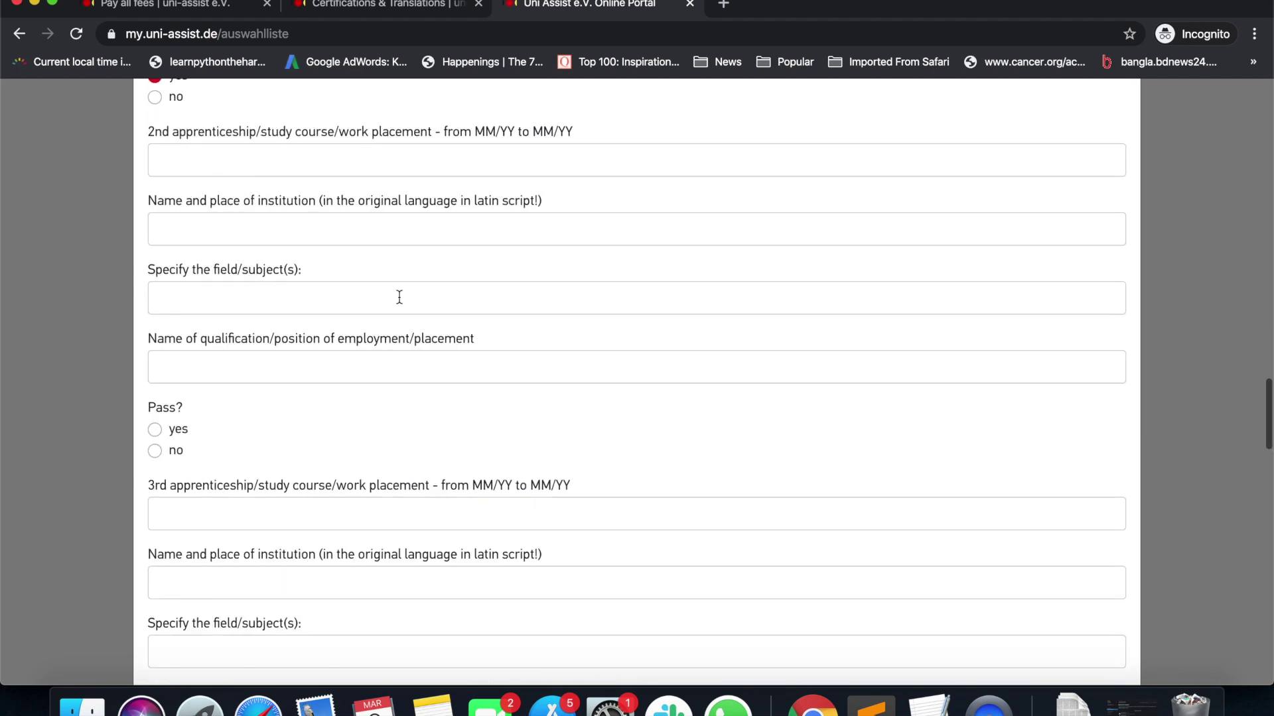
pyautogui.scroll(1, 411, 378)
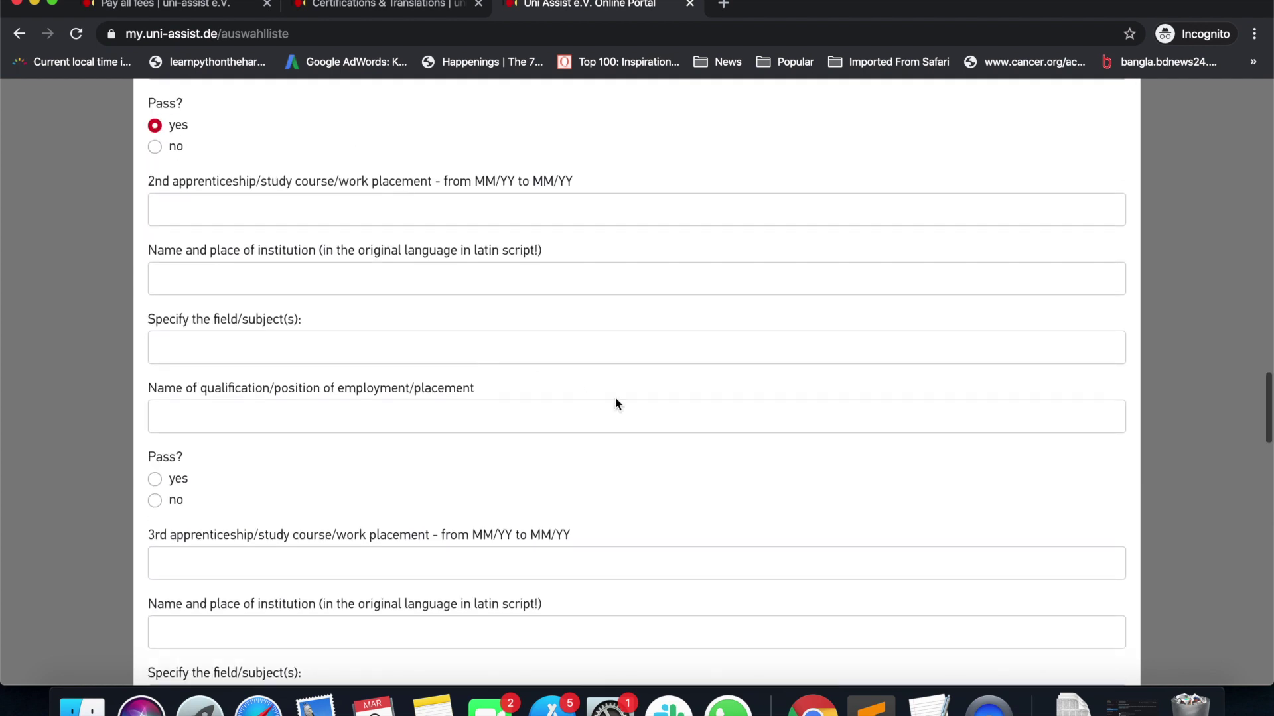
# Step: Examine the section on activities prior to application, including its fields for length and type of activity
pyautogui.scroll(-4, 755, 443)
pyautogui.scroll(-15, 756, 449)
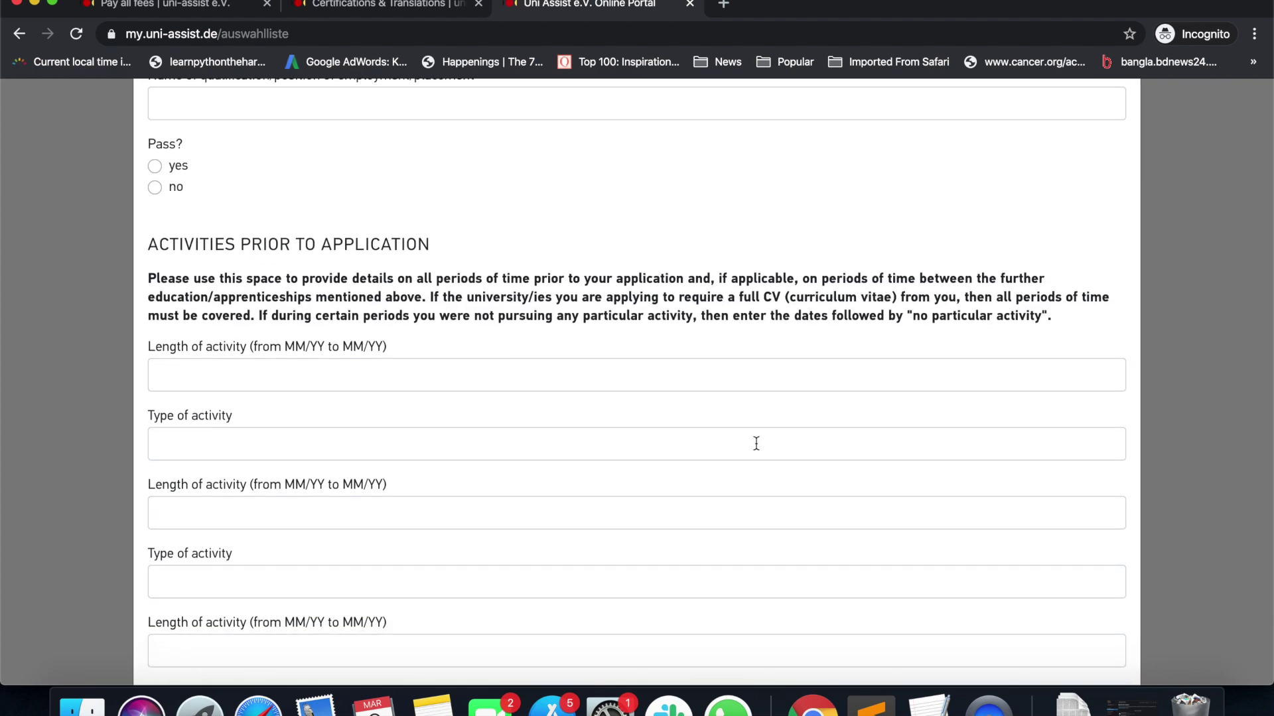
pyautogui.scroll(-1, 754, 445)
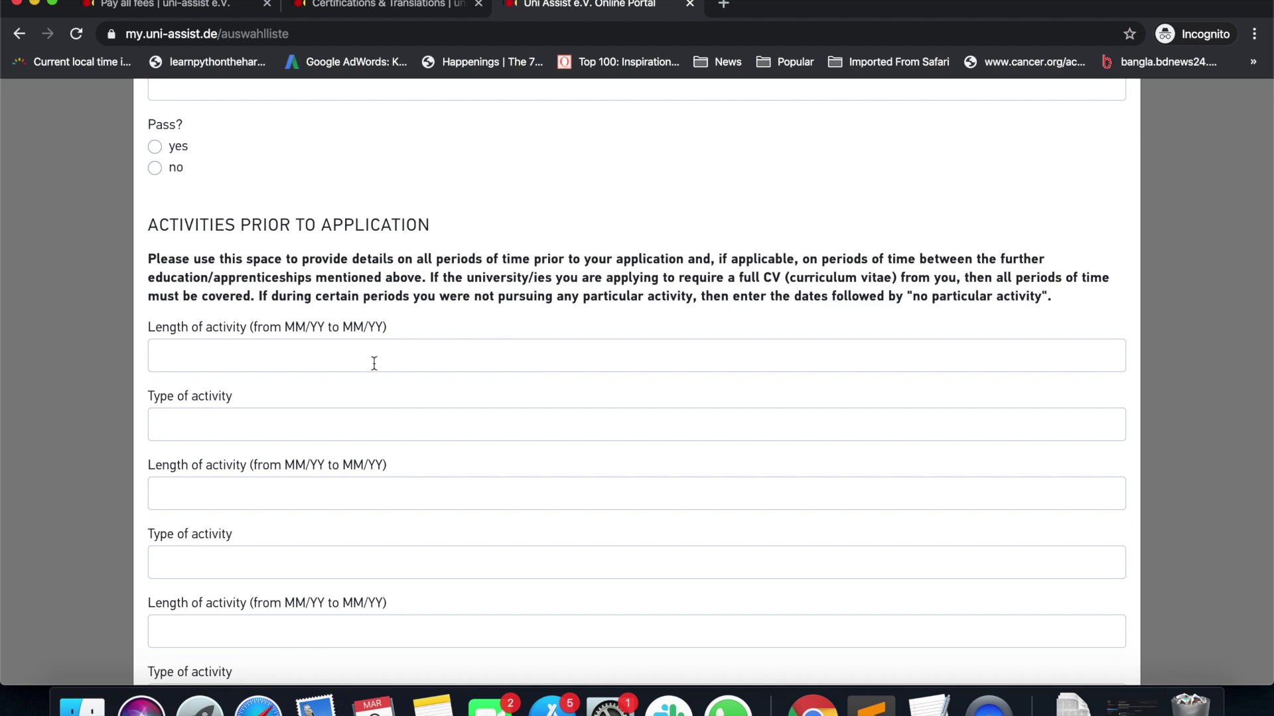
pyautogui.scroll(-10, 974, 535)
# Step: Open the university-related questions and review the German language skills answers down to the English language skills section
pyautogui.scroll(15, 974, 536)
pyautogui.scroll(15, 974, 535)
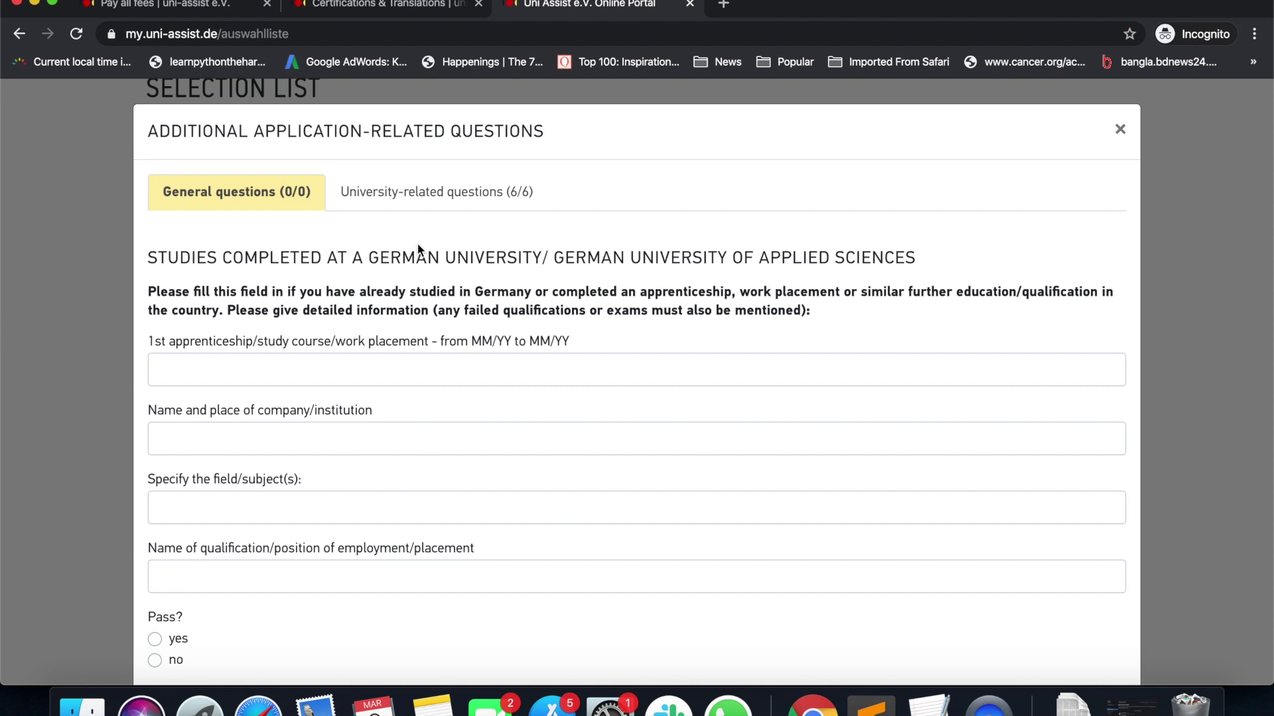
pyautogui.click(472, 198)
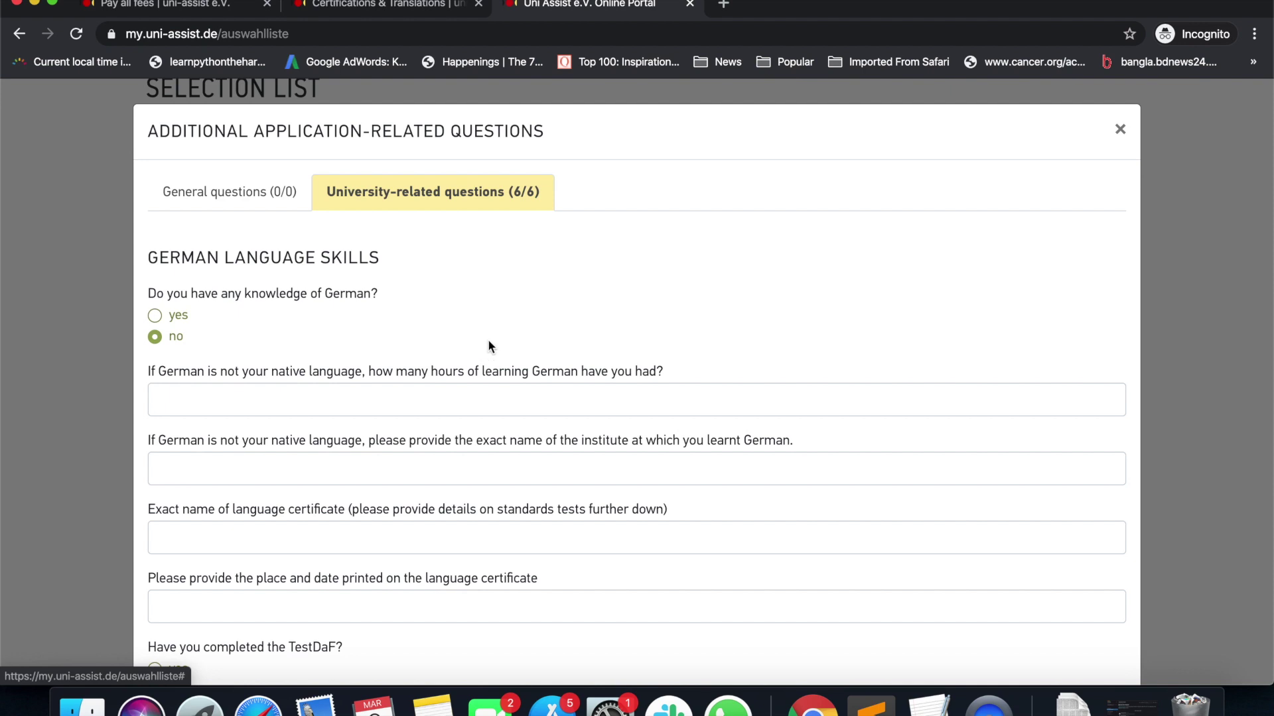
pyautogui.scroll(-2, 487, 340)
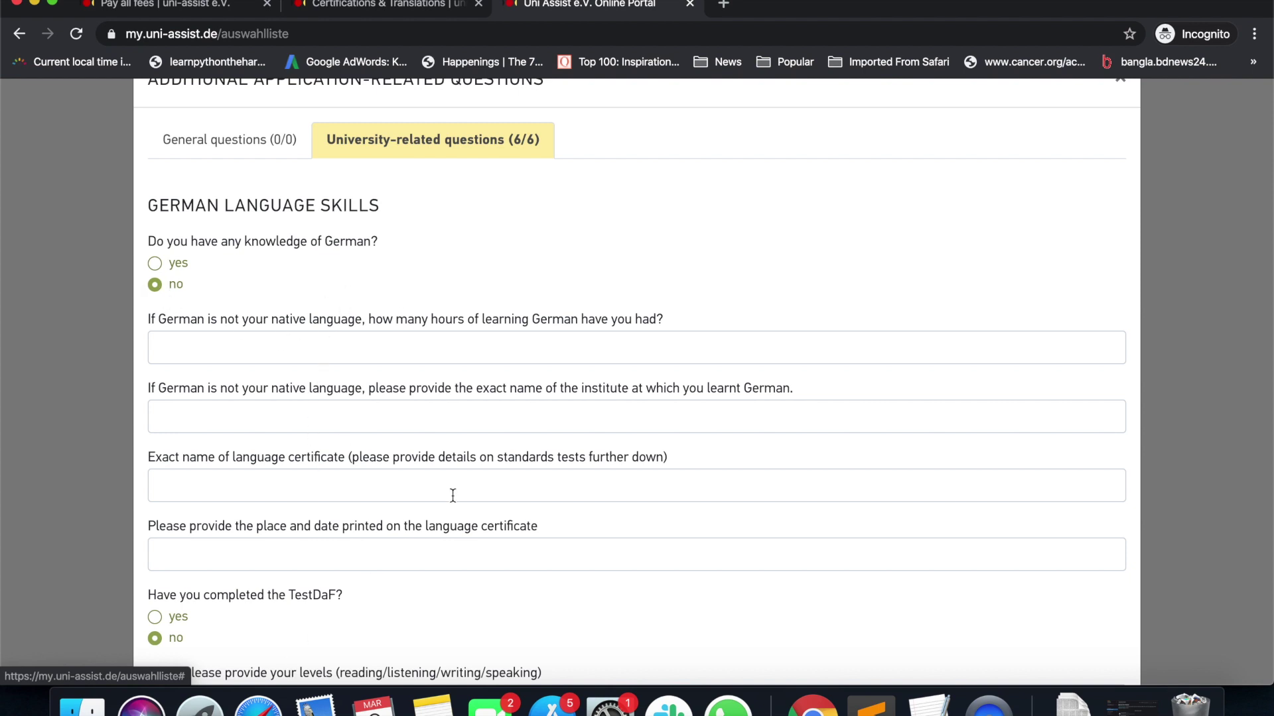
pyautogui.scroll(-3, 452, 496)
pyautogui.scroll(-2, 447, 384)
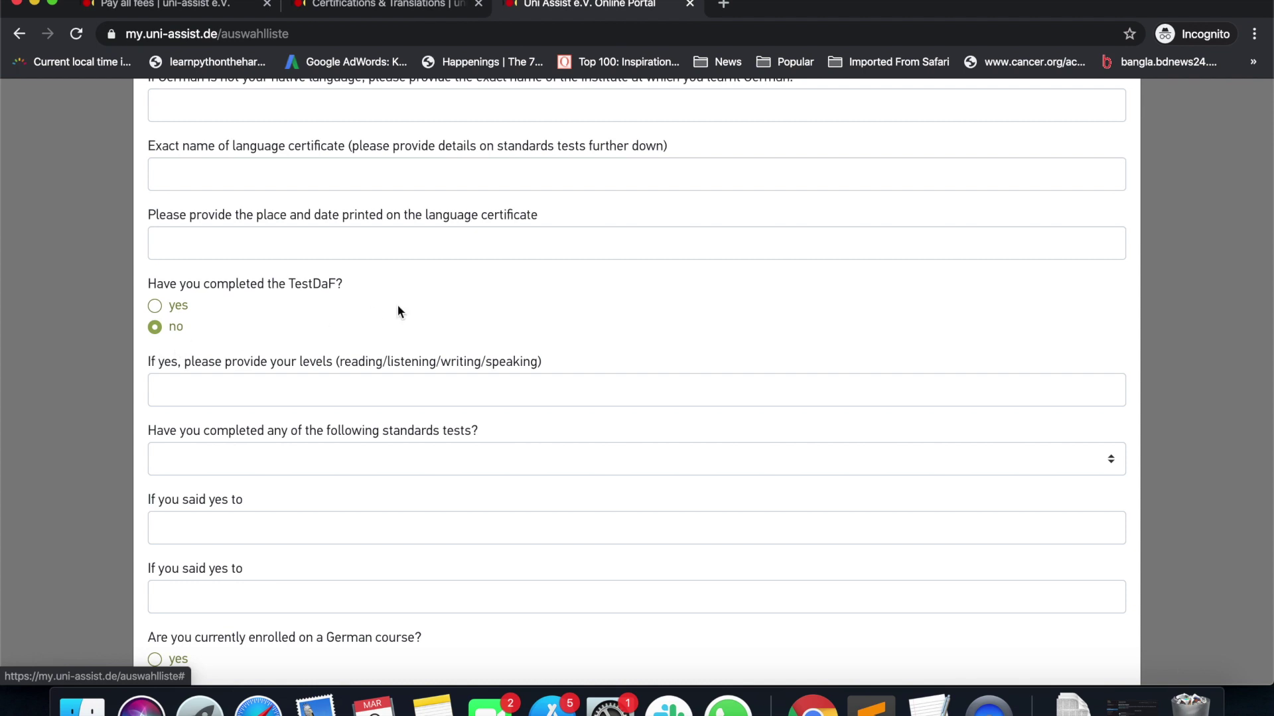
pyautogui.scroll(-6, 397, 305)
pyautogui.scroll(-1, 398, 310)
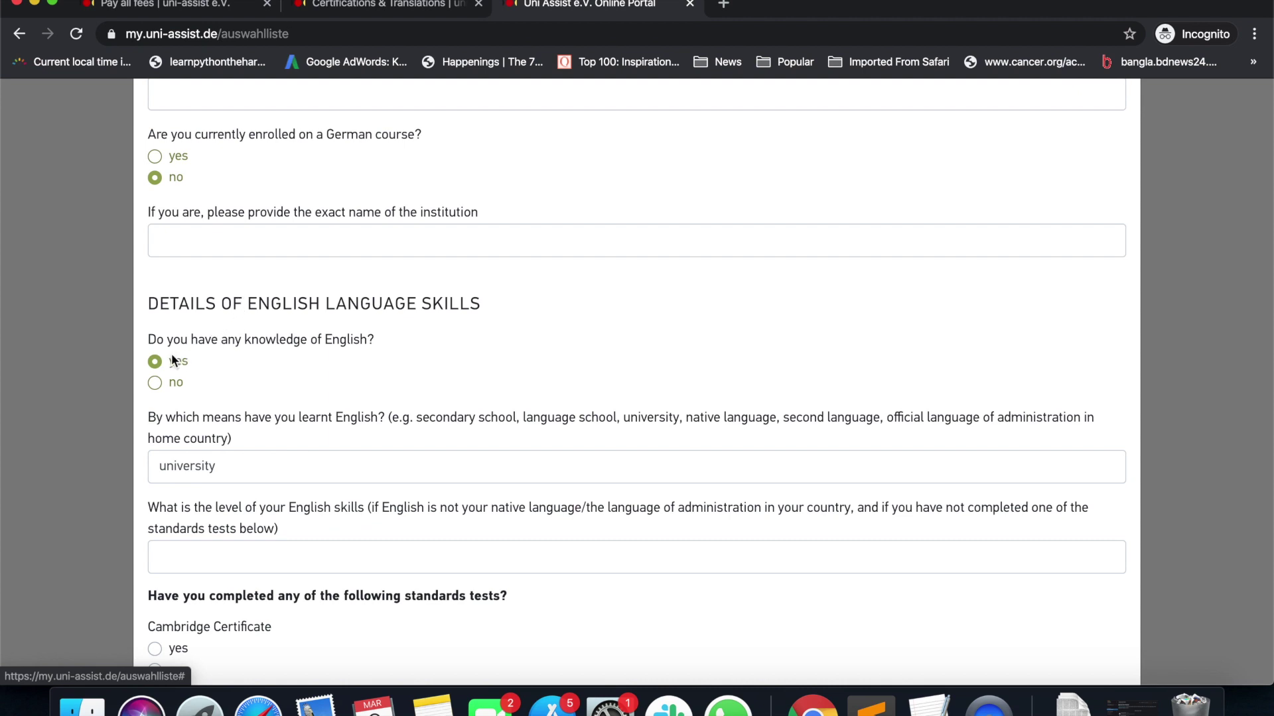
pyautogui.scroll(-1, 284, 340)
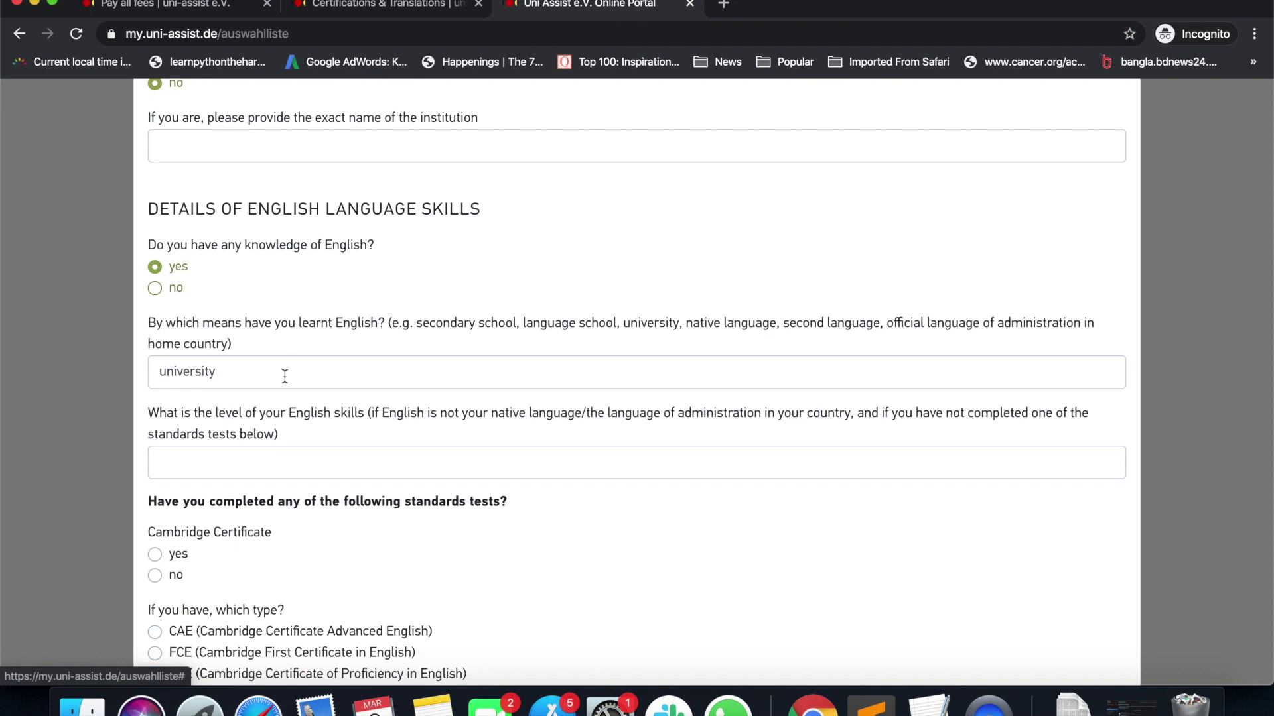
# Step: Try "Fluent" as the answer for the level of English skills and clear it again
pyautogui.click(294, 459)
pyautogui.click(415, 538)
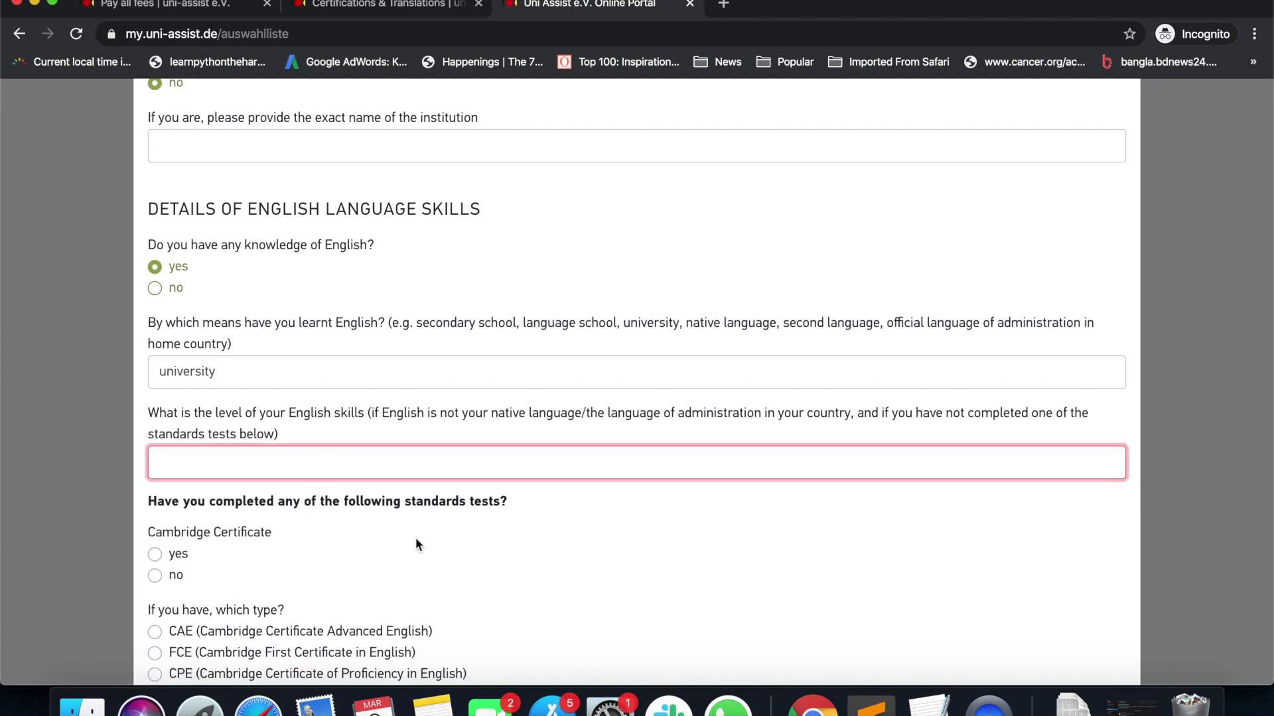
pyautogui.click(408, 462)
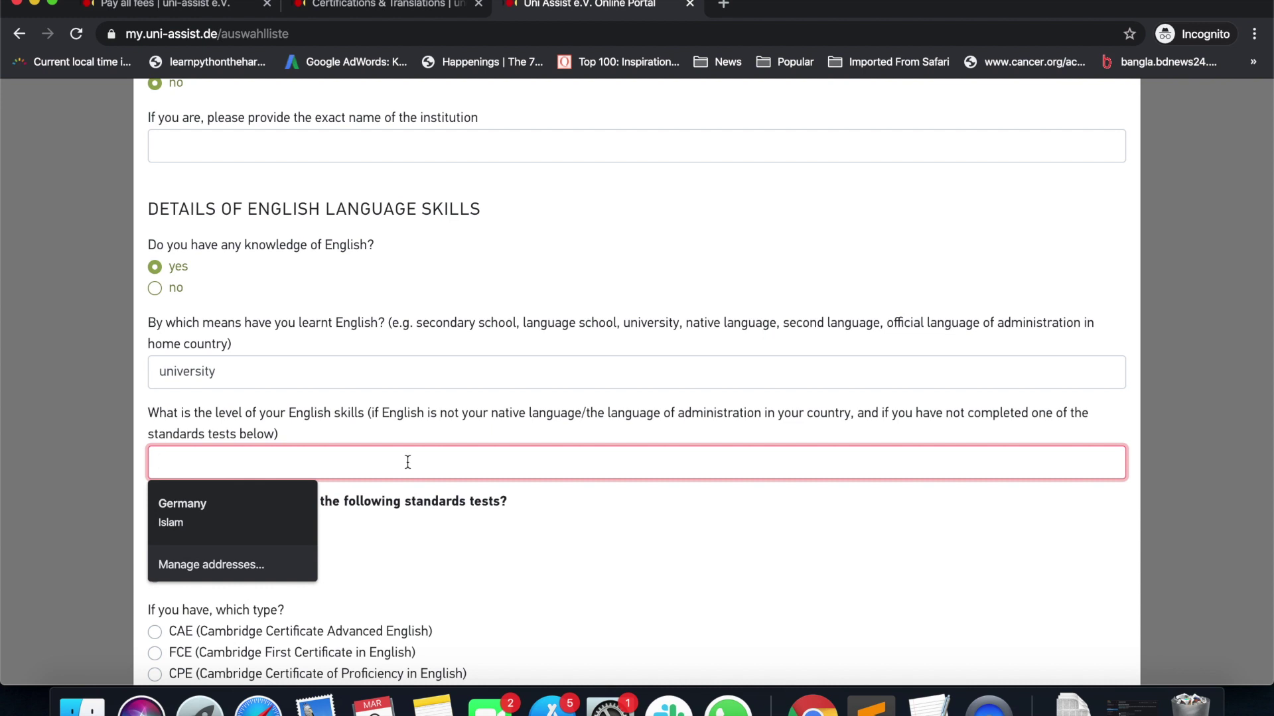
pyautogui.write('Fluent')
pyautogui.press('super+a')
pyautogui.press('BackSpace')
pyautogui.click(527, 511)
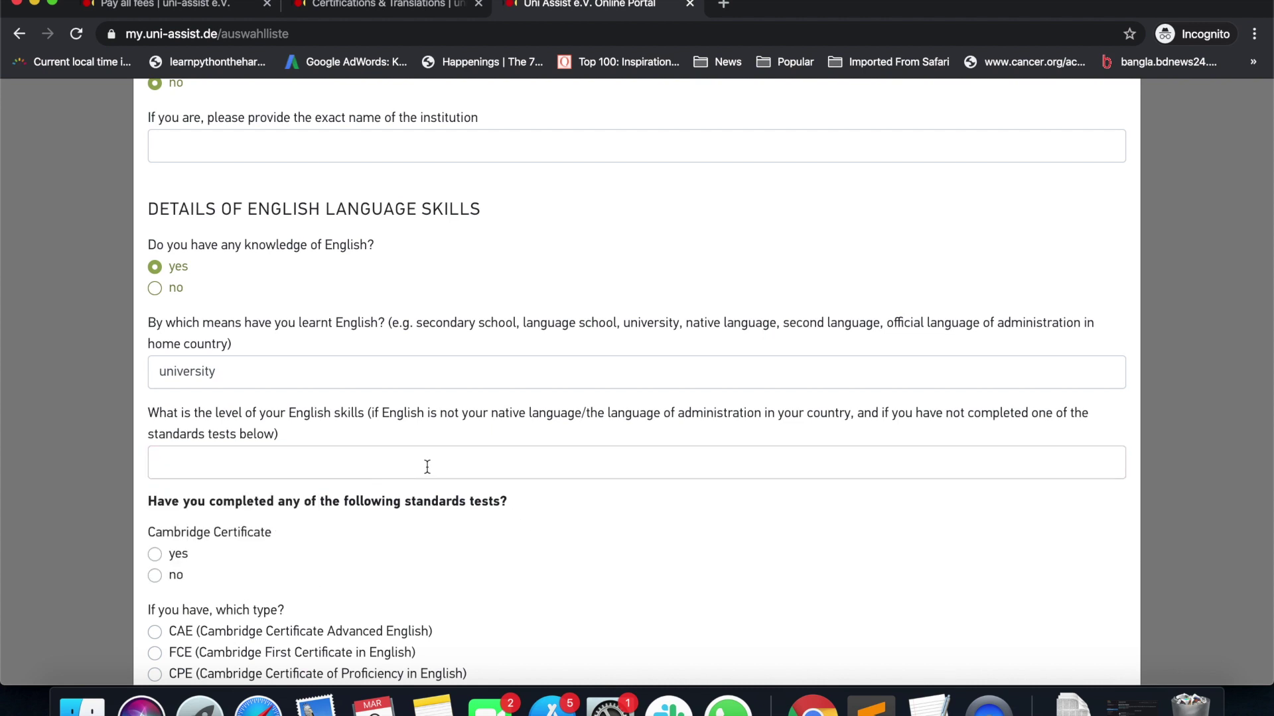
# Step: Review the Cambridge, TOEFL and IELTS test answers and the questions on the preparatory German course and DSH language test
pyautogui.scroll(-3, 427, 464)
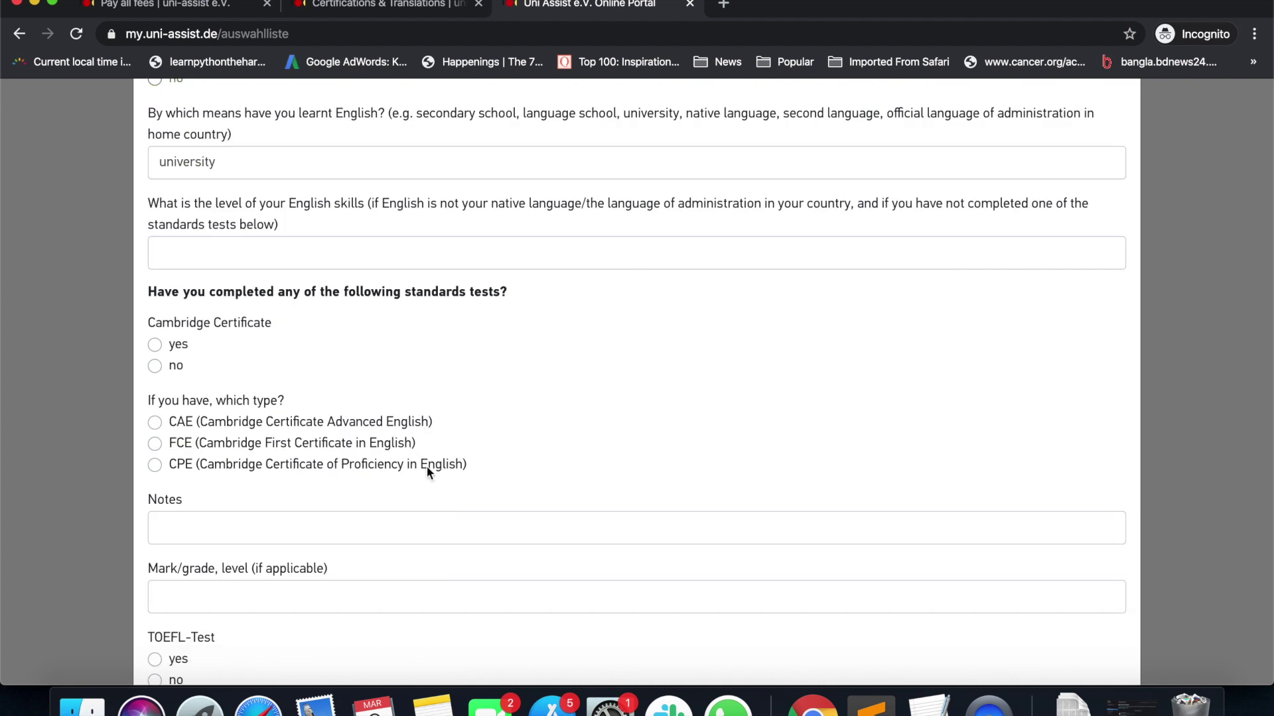
pyautogui.scroll(-4, 428, 467)
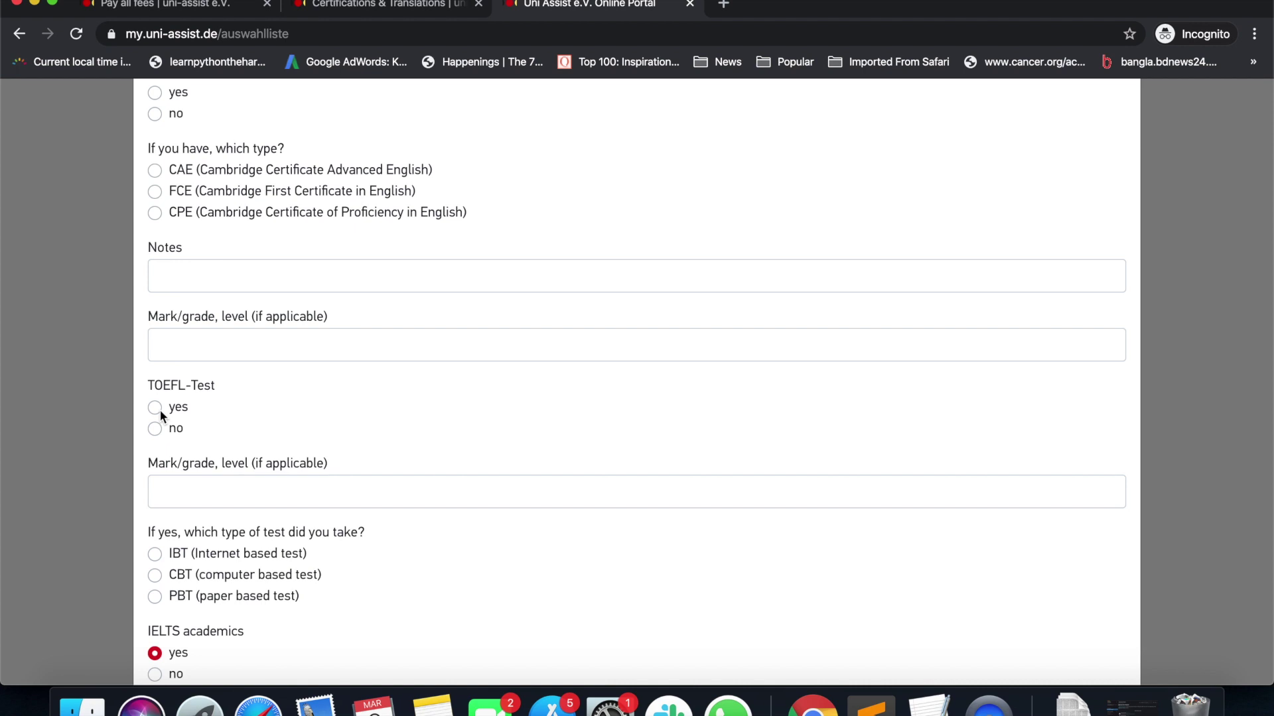
pyautogui.scroll(-5, 339, 435)
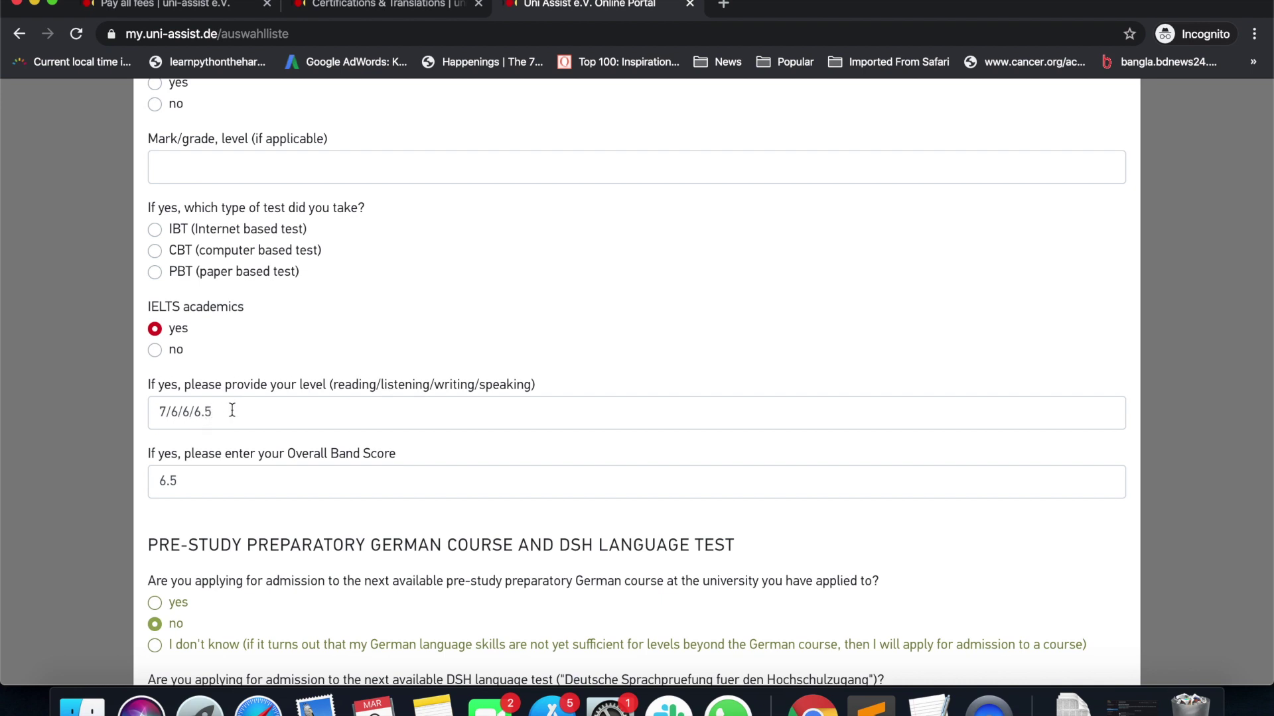
pyautogui.scroll(-2, 267, 430)
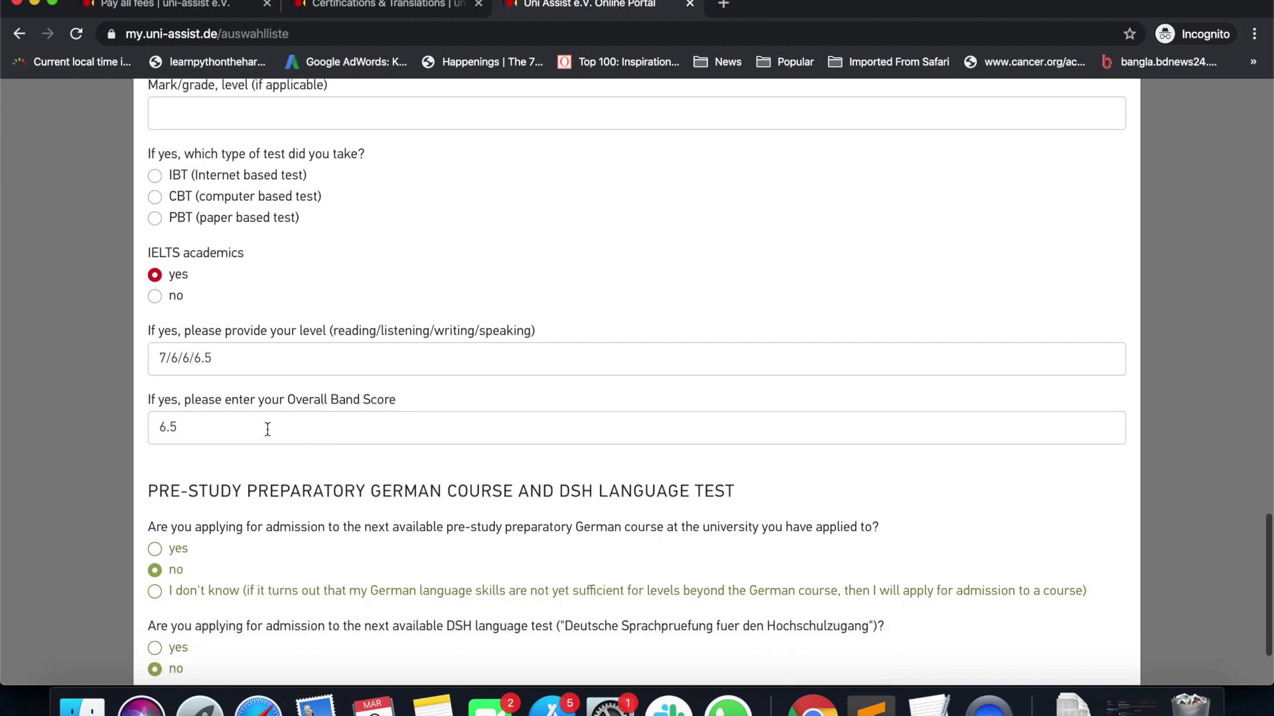
pyautogui.scroll(-3, 297, 432)
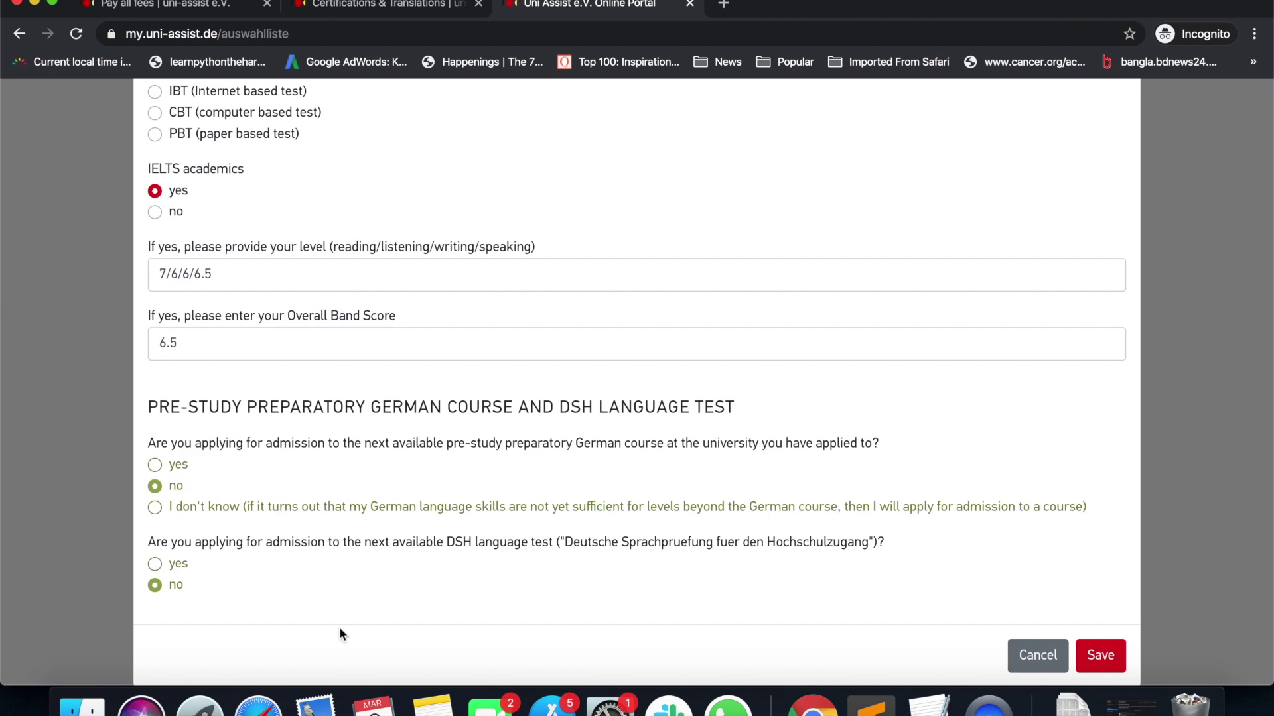
# Step: Save the application-related answers and proceed to checkout with the selected Agricultural and Resource Economics course
pyautogui.click(1103, 657)
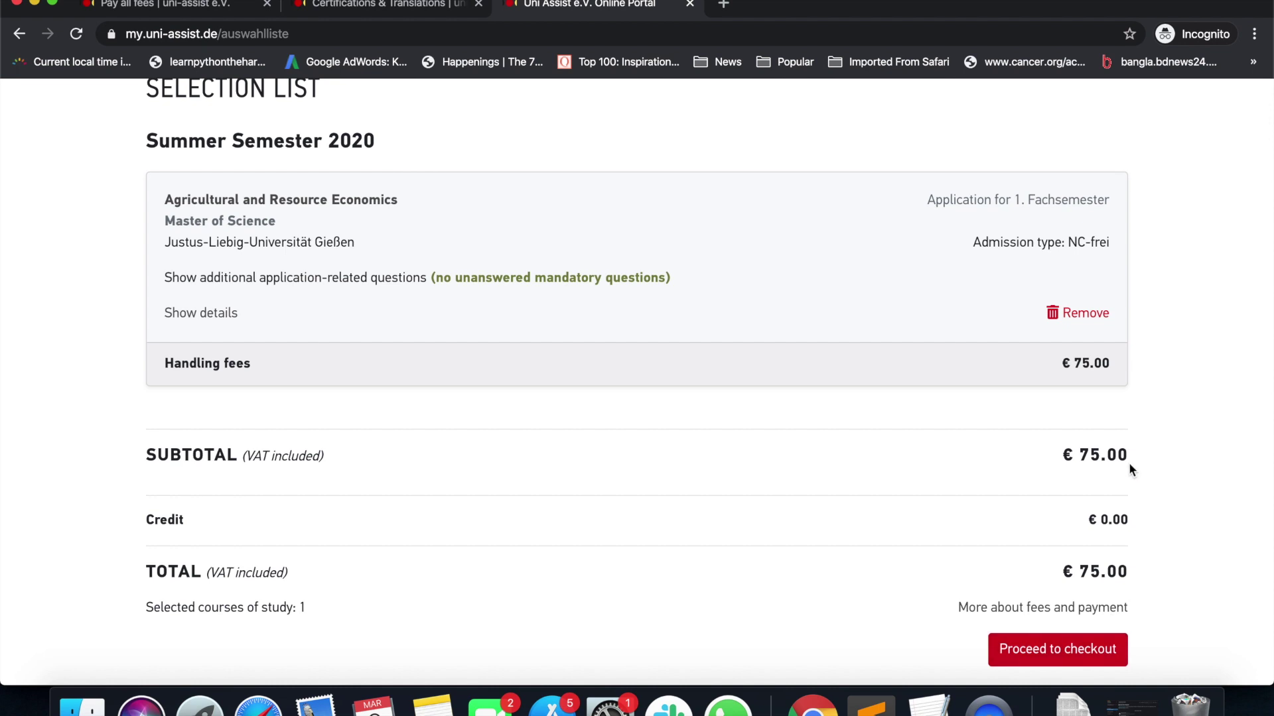
pyautogui.scroll(-3, 1175, 405)
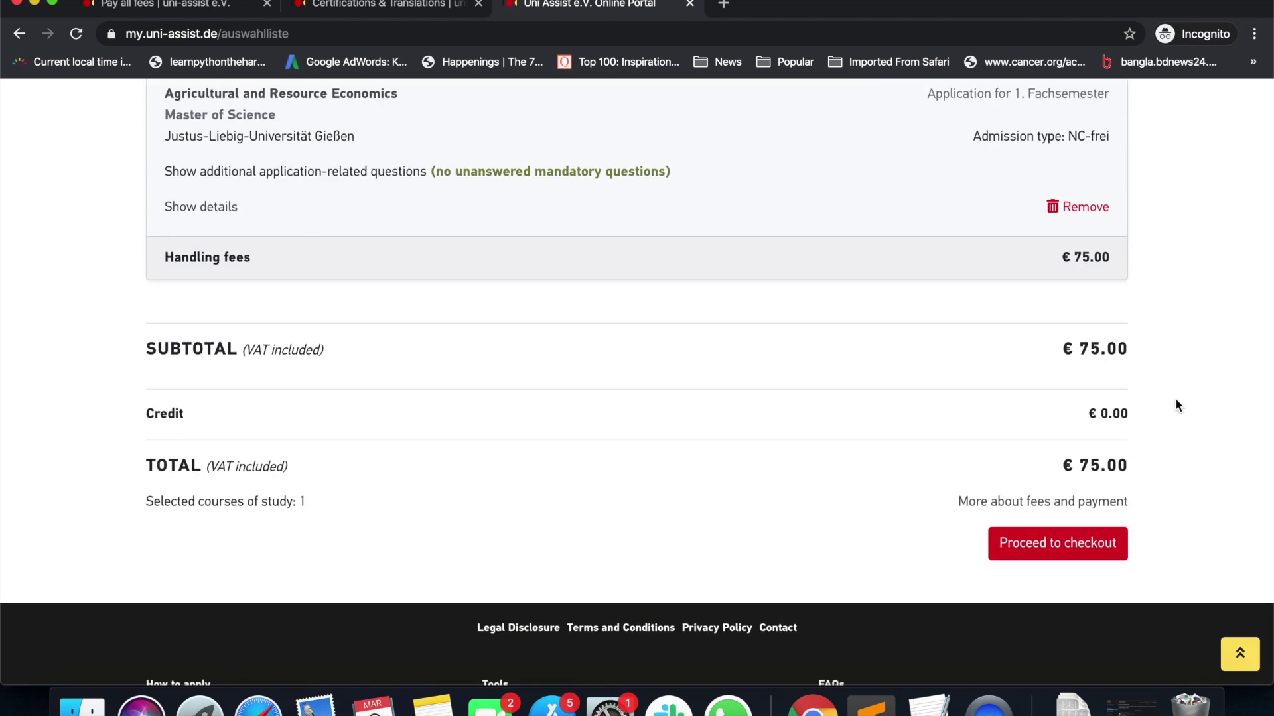
pyautogui.scroll(2, 1176, 404)
pyautogui.click(1058, 629)
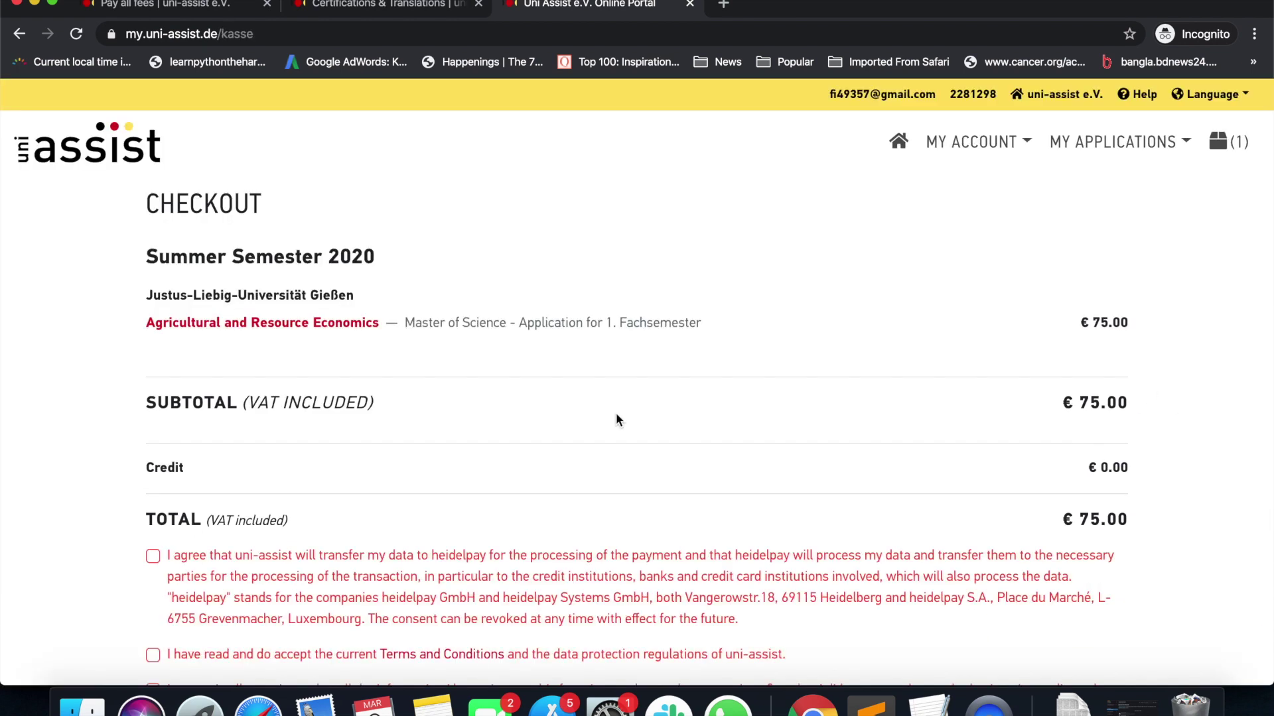
# Step: Accept the heidelpay data transfer, the terms and conditions and the accuracy declaration, and continue to the payment process
pyautogui.scroll(-2, 598, 418)
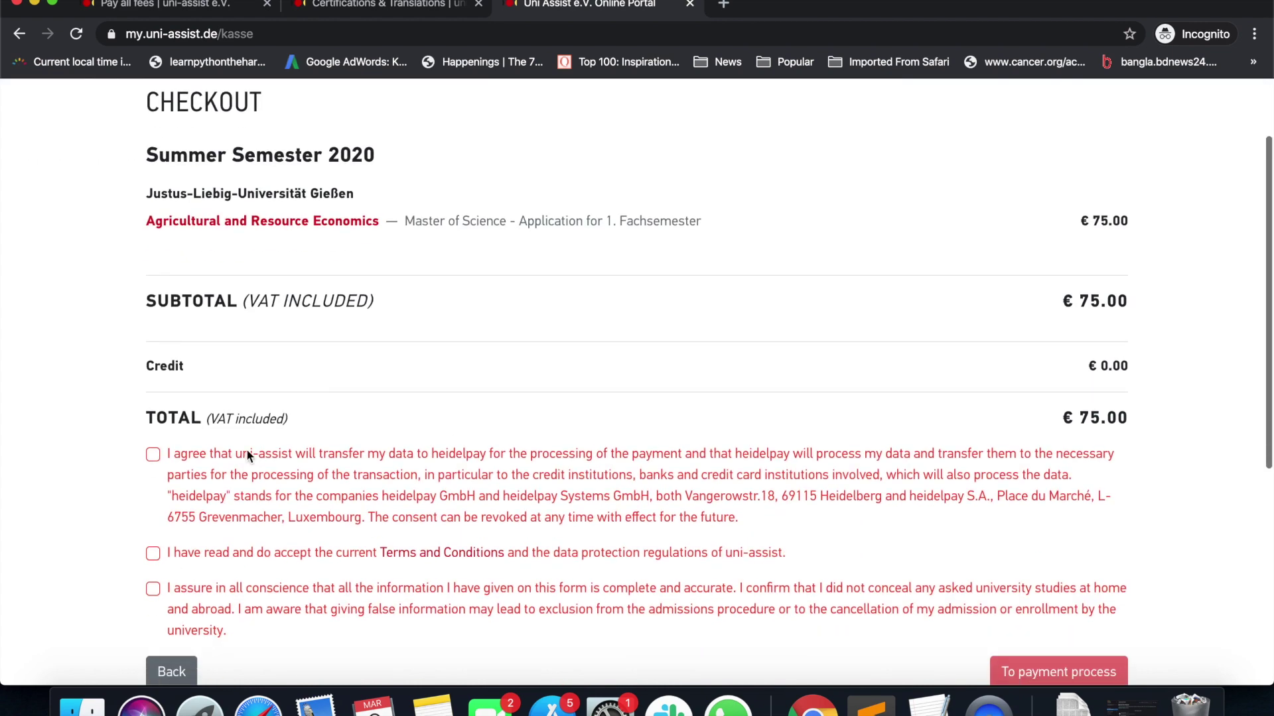
pyautogui.click(153, 455)
pyautogui.click(154, 553)
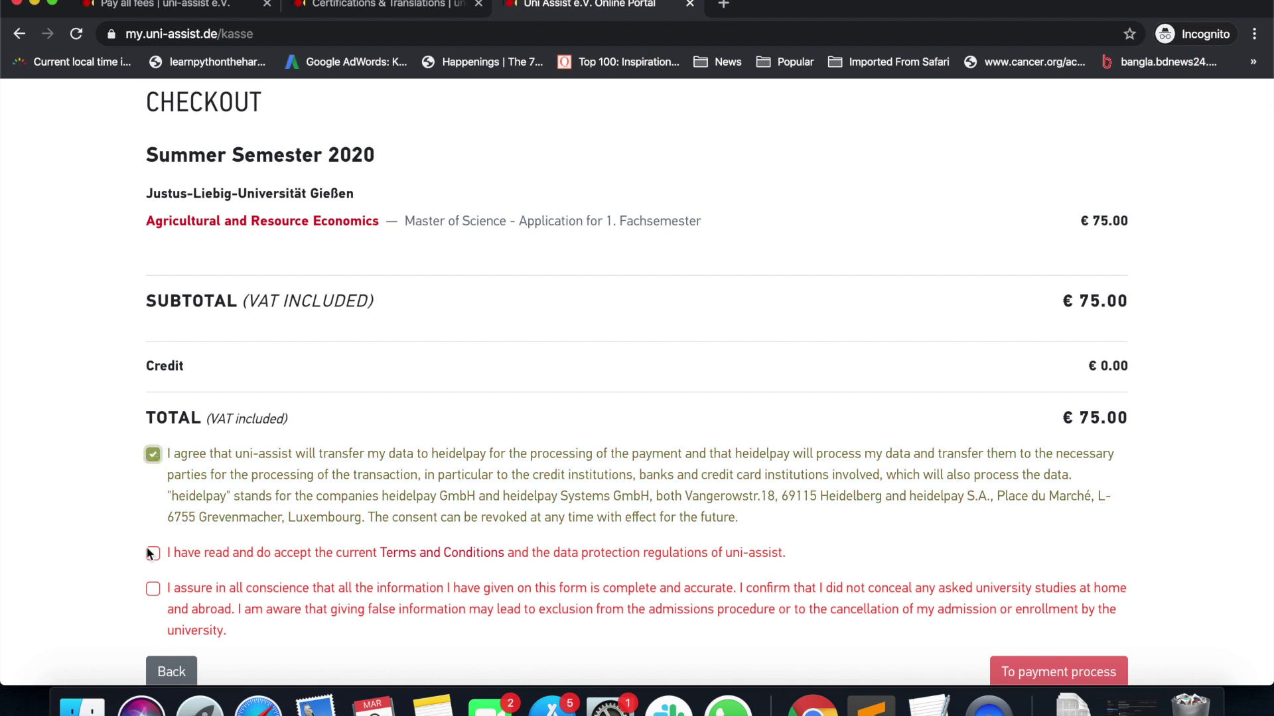
pyautogui.click(154, 589)
pyautogui.scroll(-3, 738, 553)
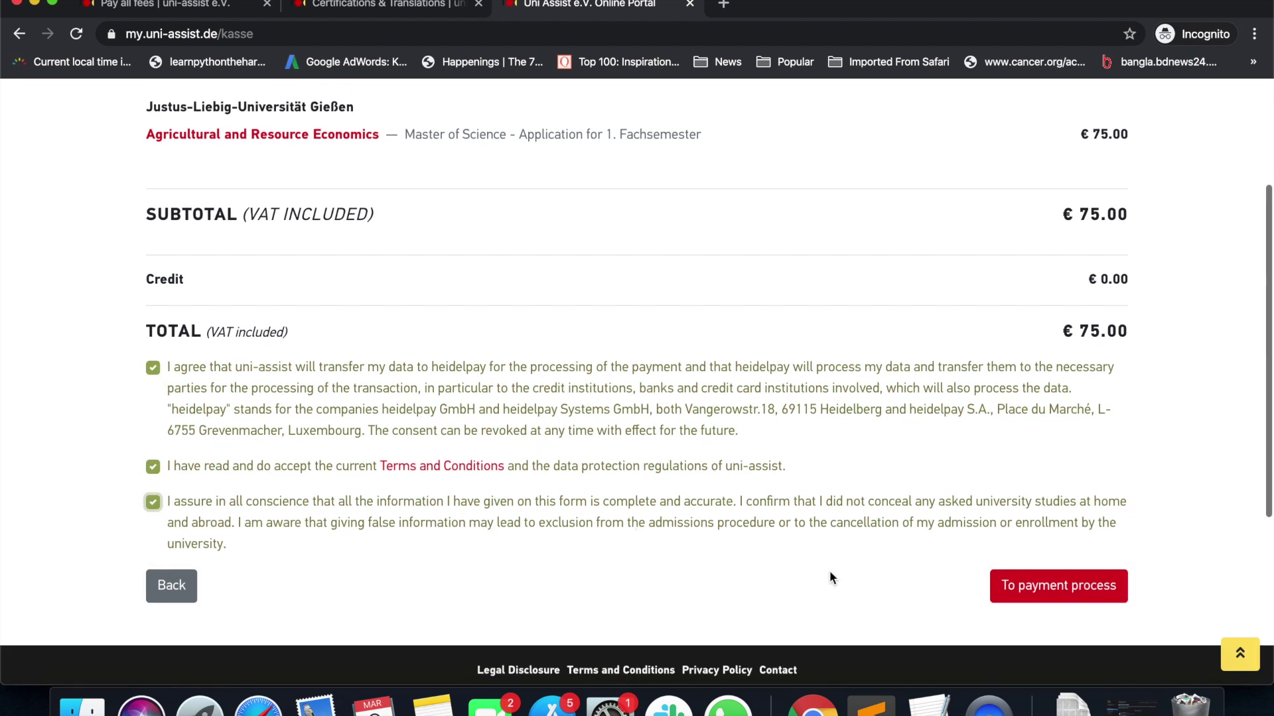
pyautogui.click(1057, 595)
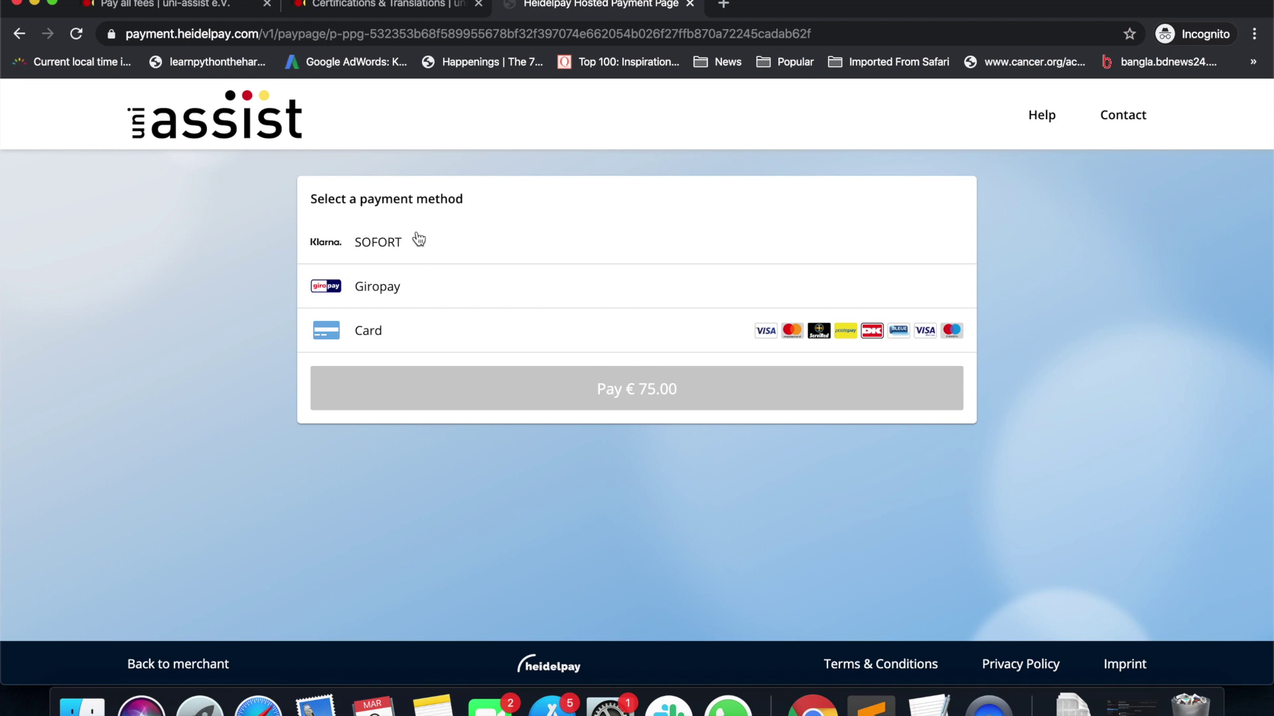
# Step: Choose card as the payment method and enable saving the selection for the next purchase
pyautogui.click(381, 333)
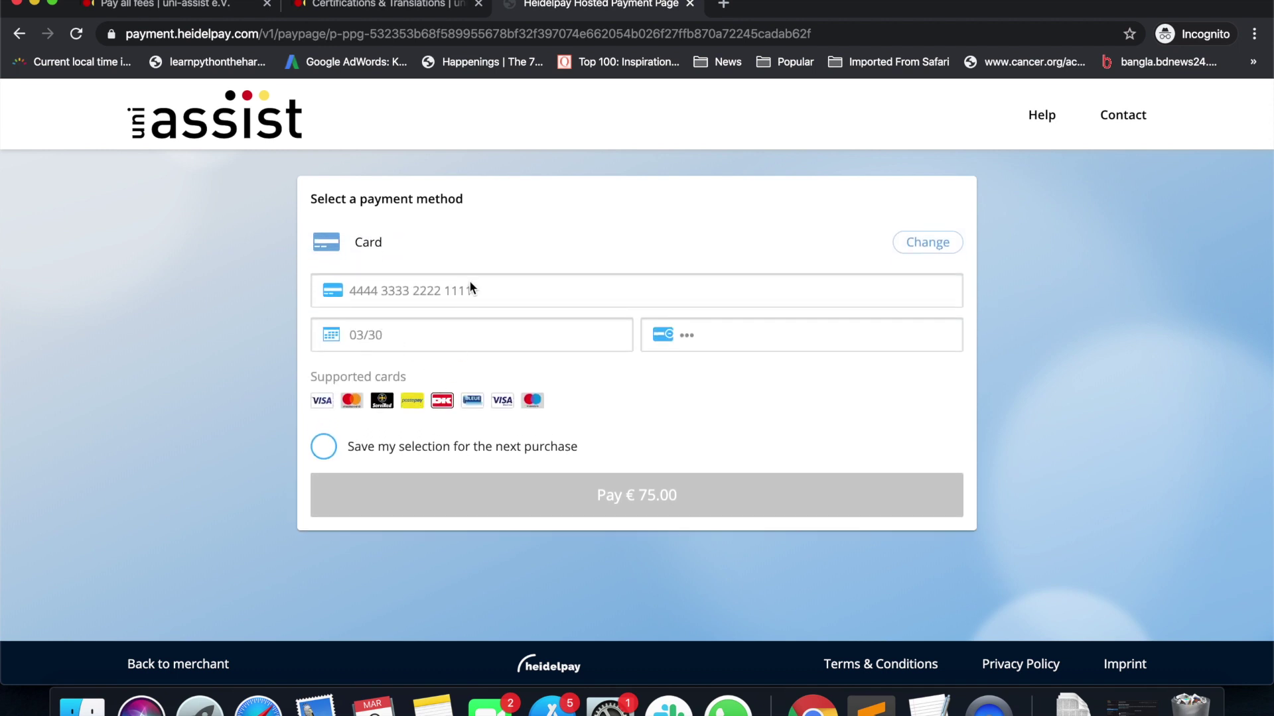
pyautogui.click(434, 290)
pyautogui.click(323, 449)
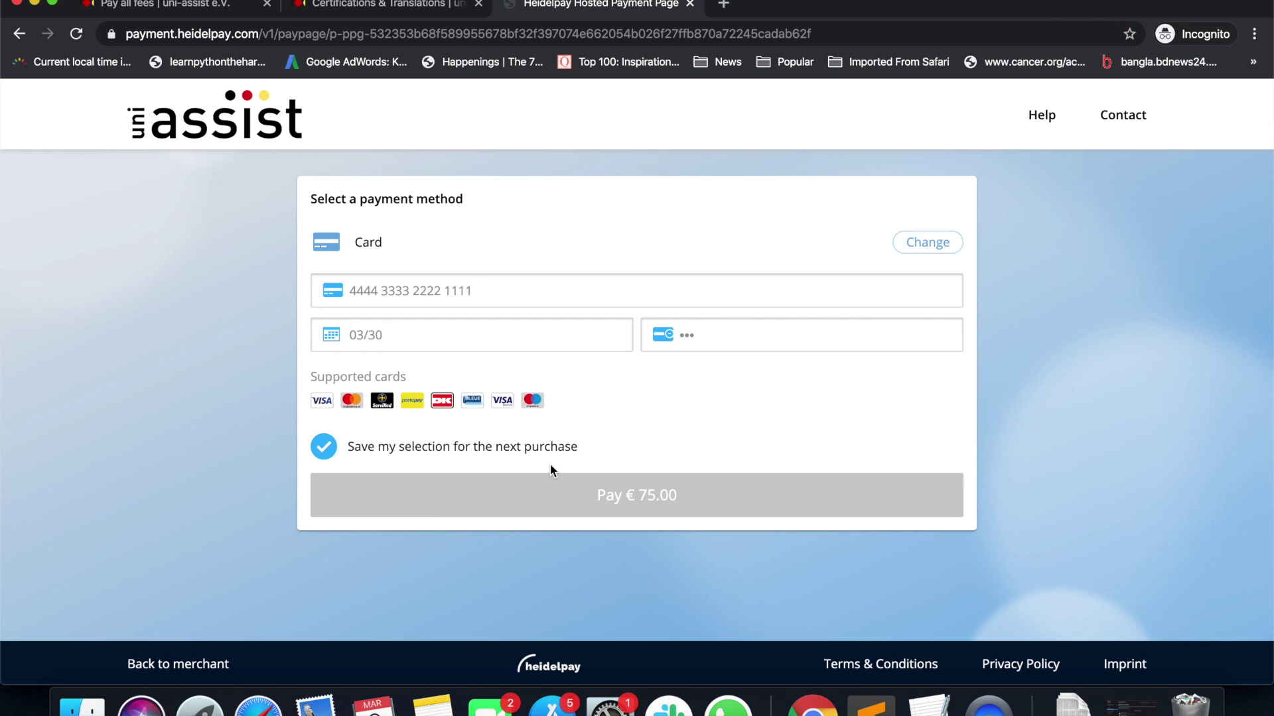
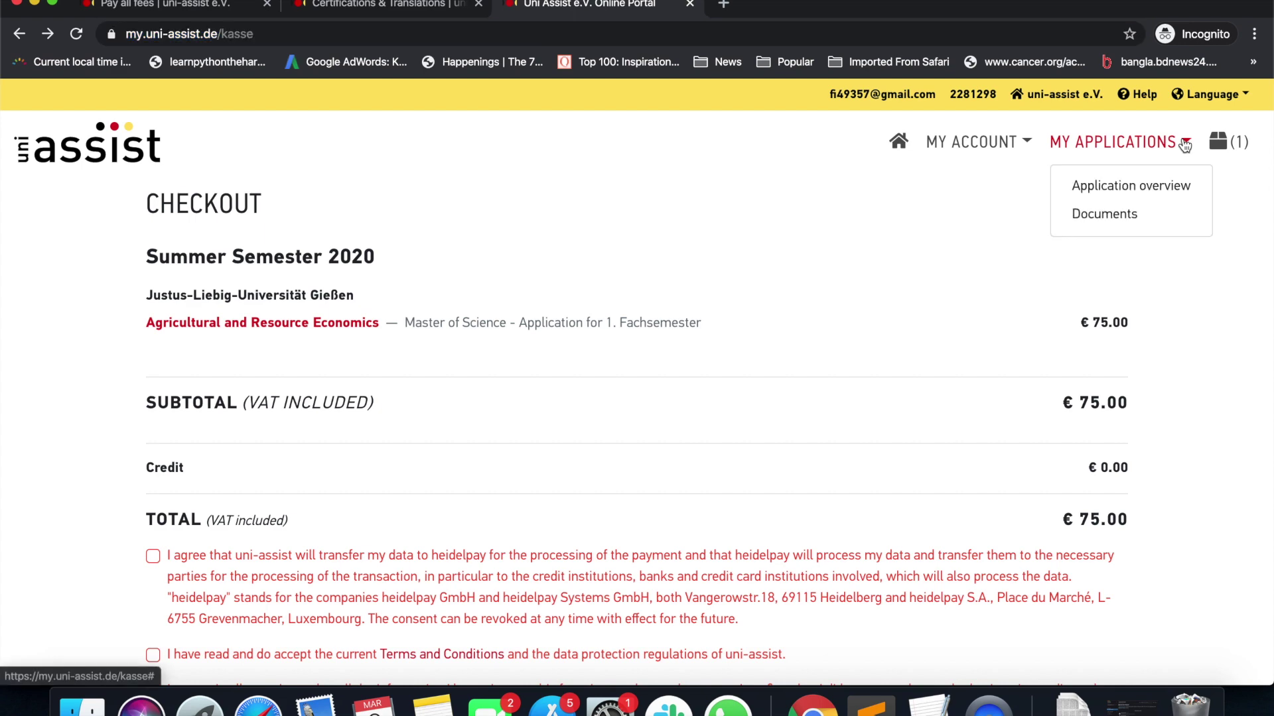
# Step: Open the Documents upload page of the applications area and glance at the certifications and translations information page
pyautogui.click(1109, 212)
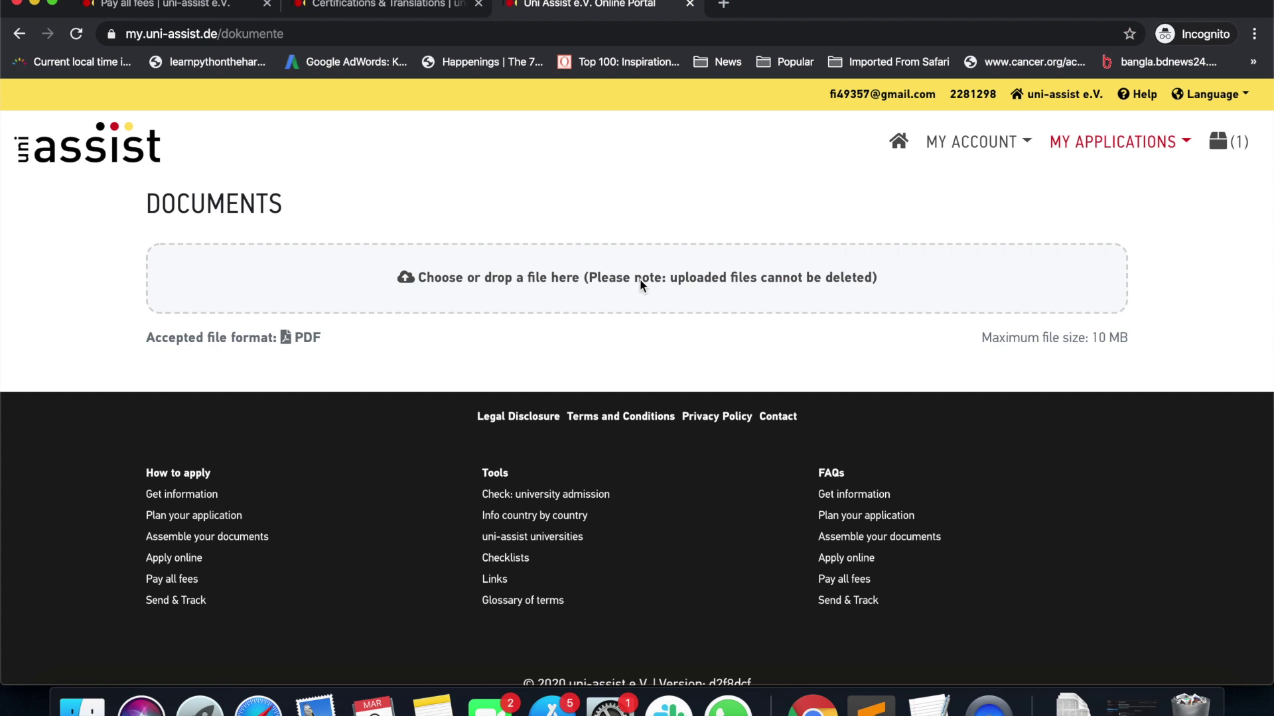
pyautogui.click(432, 6)
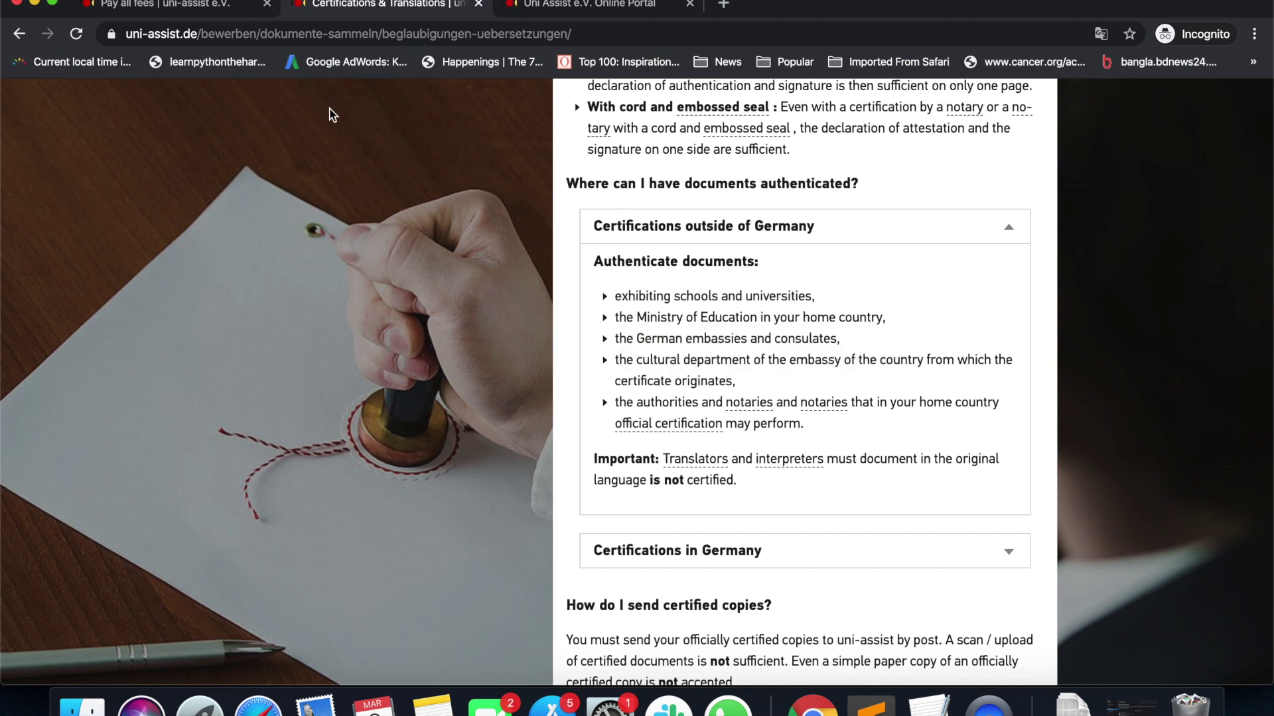
pyautogui.click(592, 10)
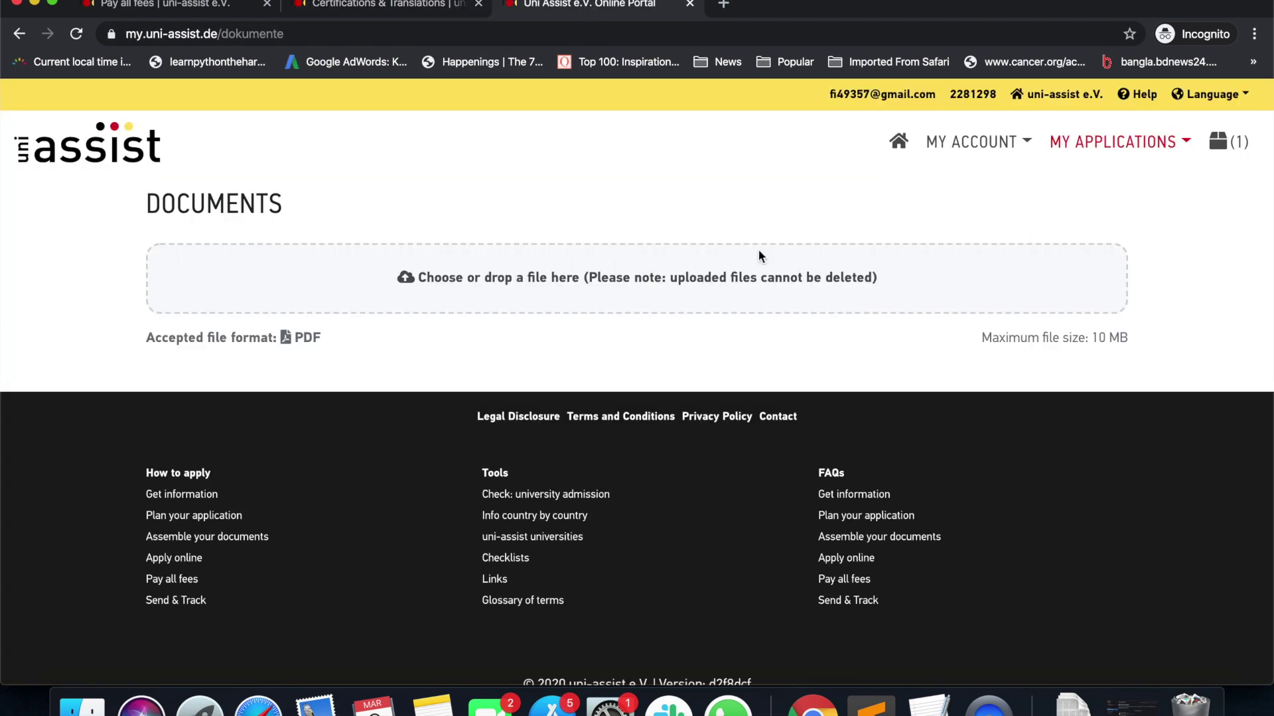
pyautogui.click(1033, 137)
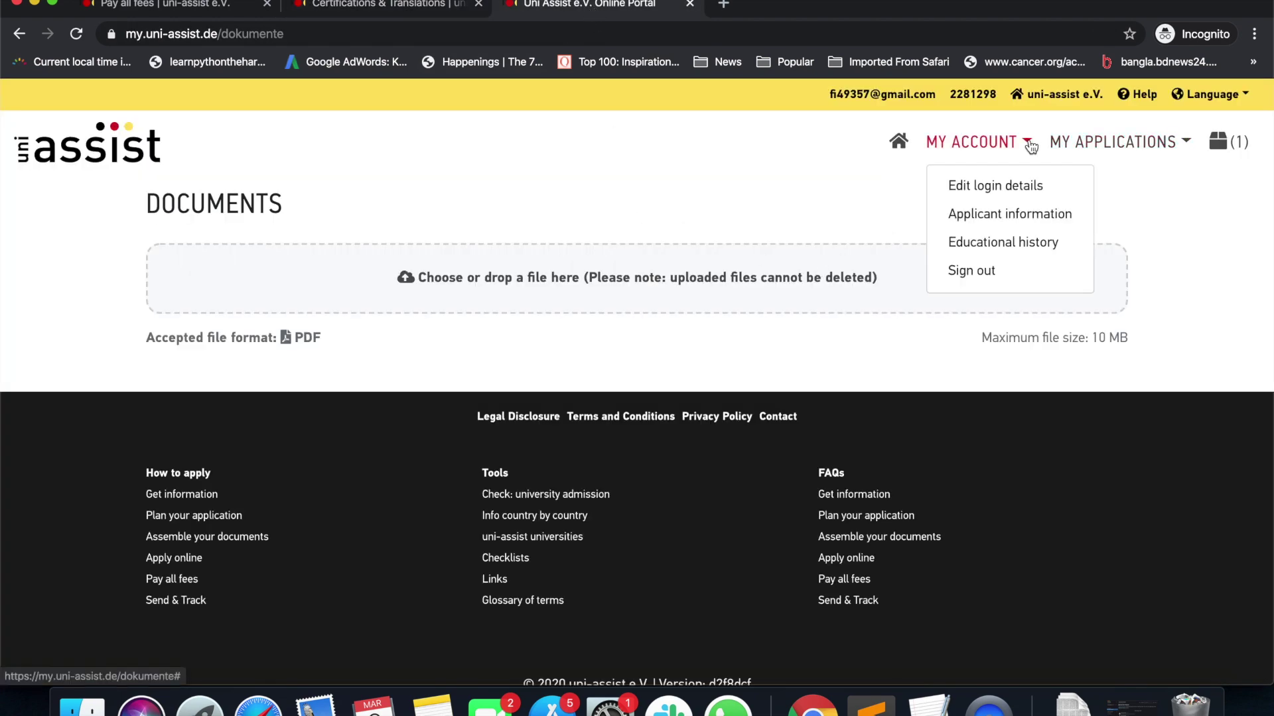
pyautogui.click(1103, 188)
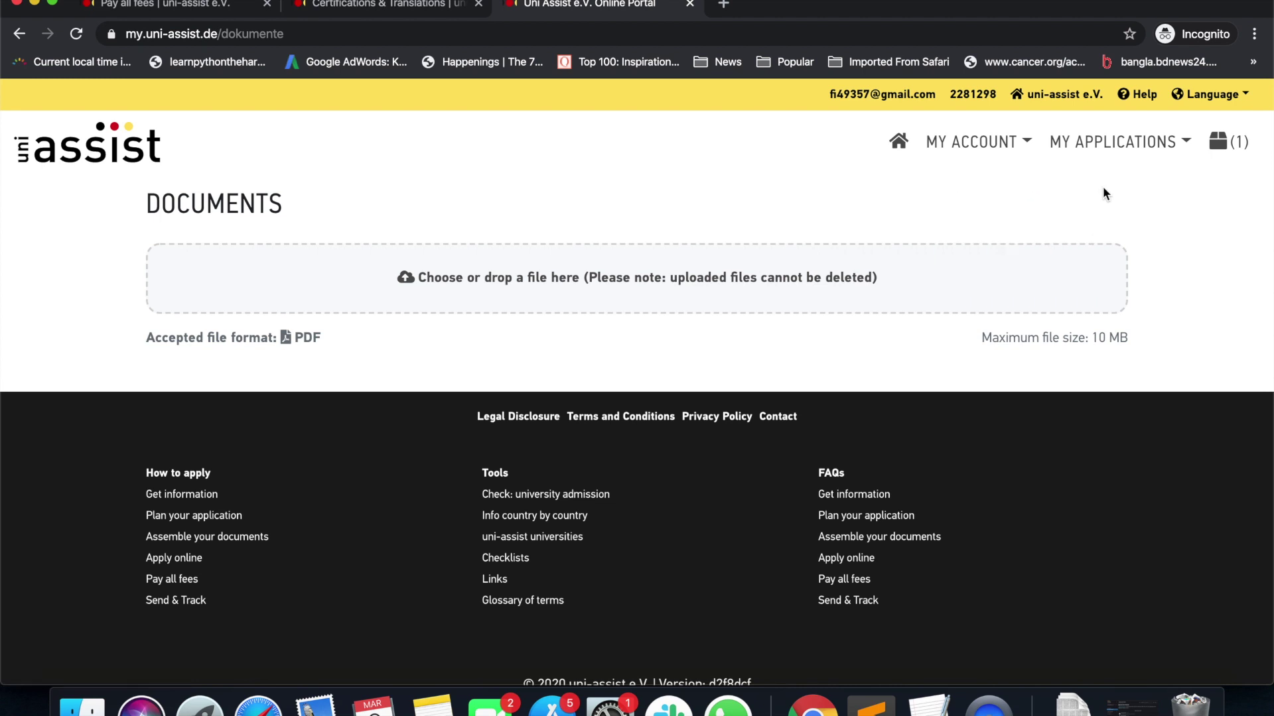